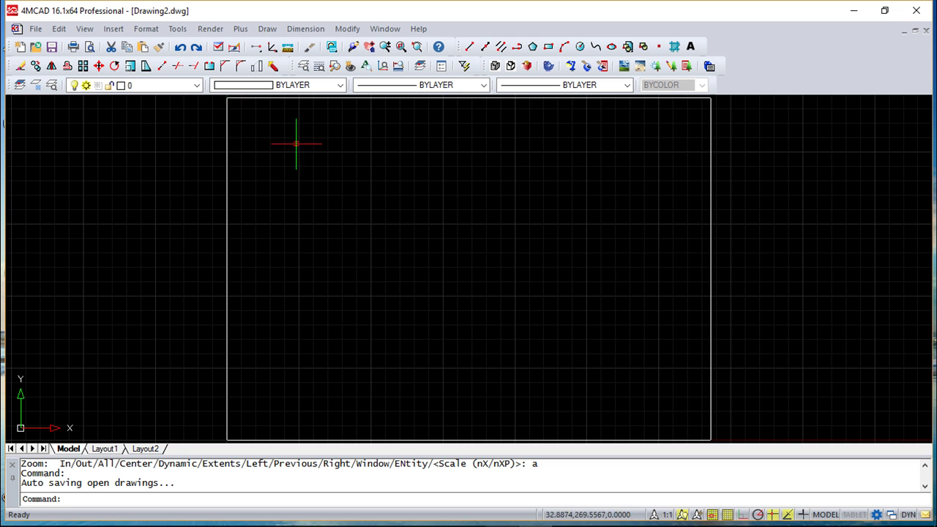
Look through the layers, blocks and external references of Drawing2.dwg in the drawing explorer, and close it.
click(146, 29)
click(166, 43)
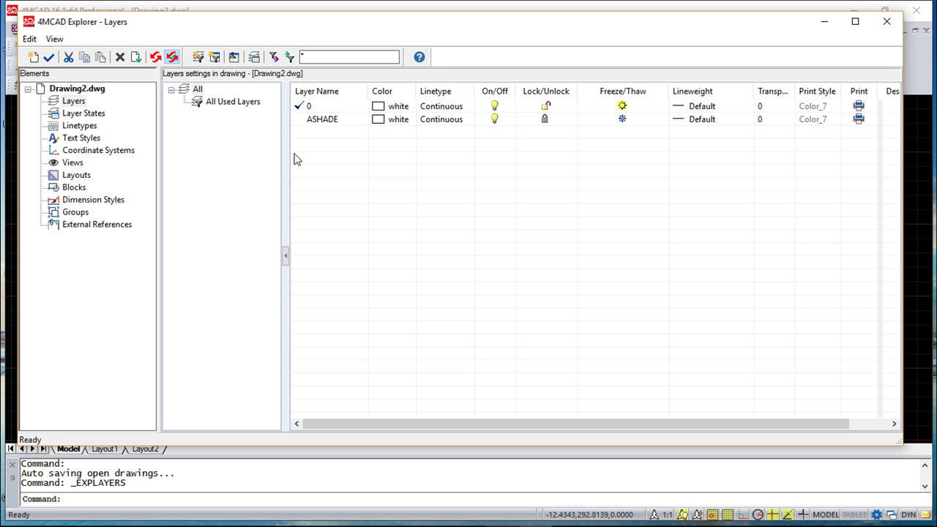
drag(298, 23, 299, 24)
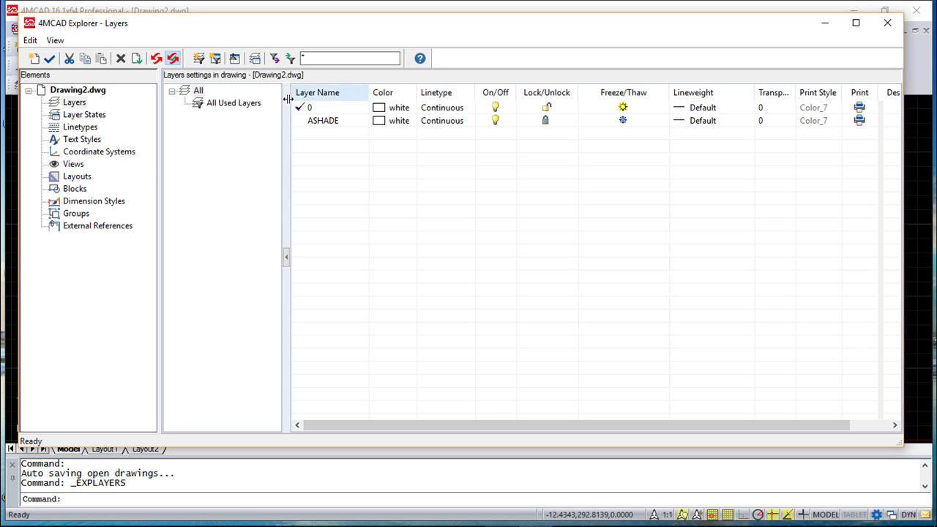
click(73, 189)
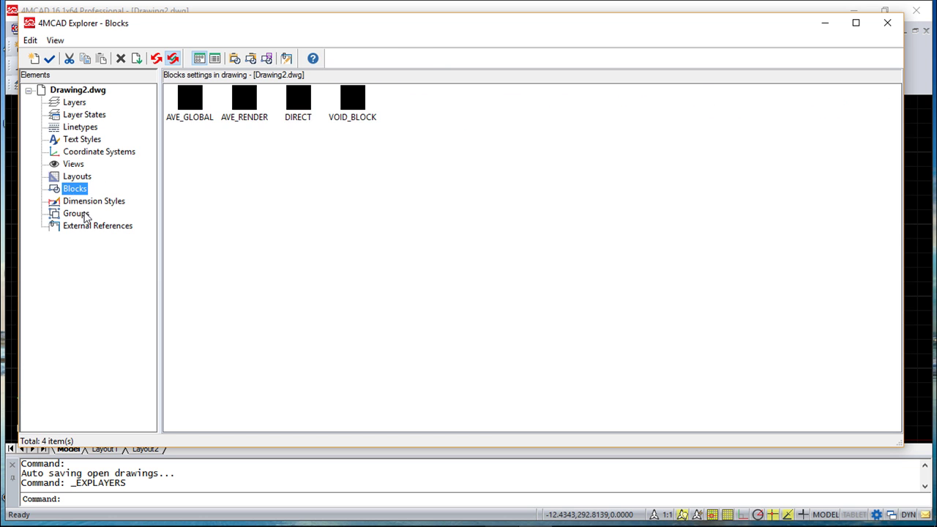
click(84, 229)
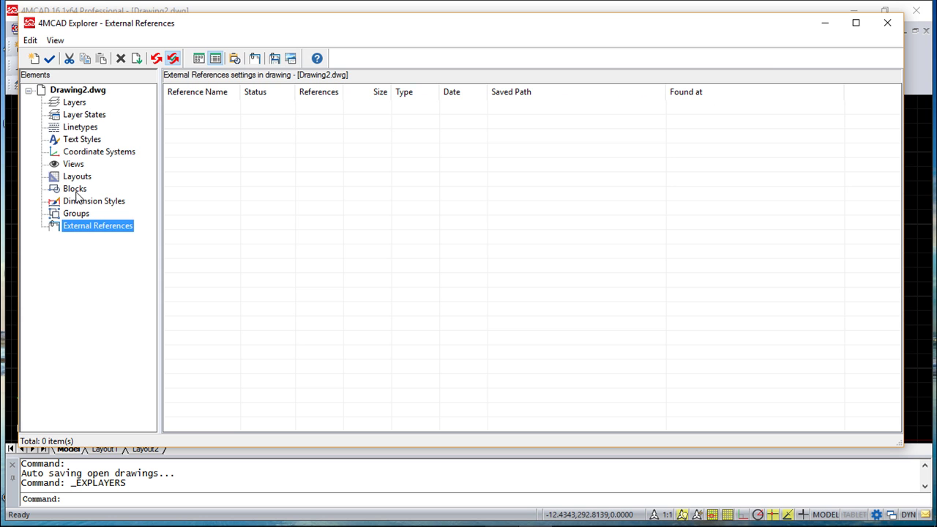
click(888, 23)
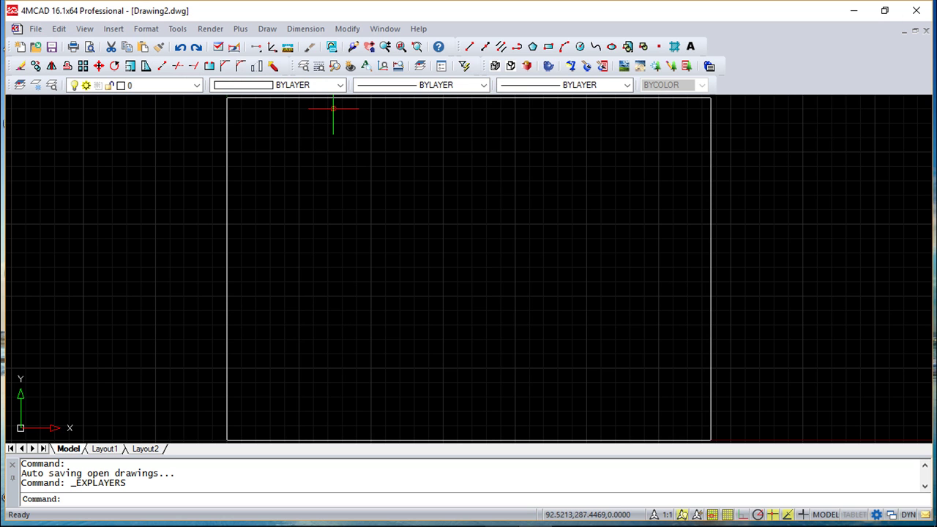
Draw an open chain of three connected line segments in the middle of the drawing area.
click(470, 47)
click(363, 225)
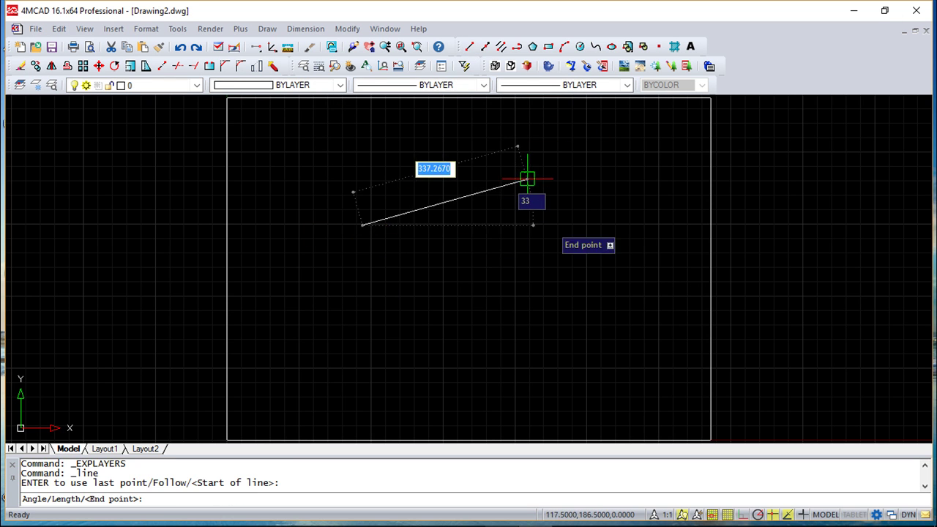
click(528, 179)
click(584, 300)
click(472, 321)
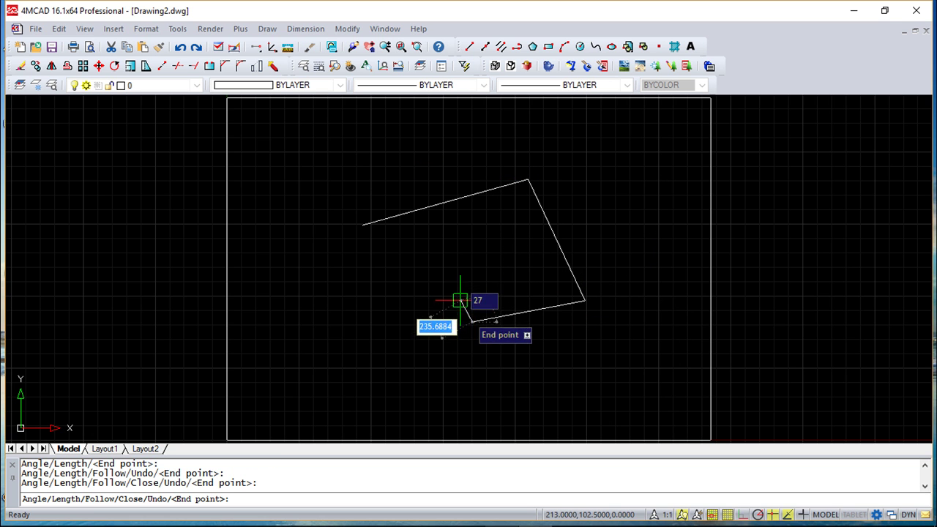
key(Escape)
key(Escape)
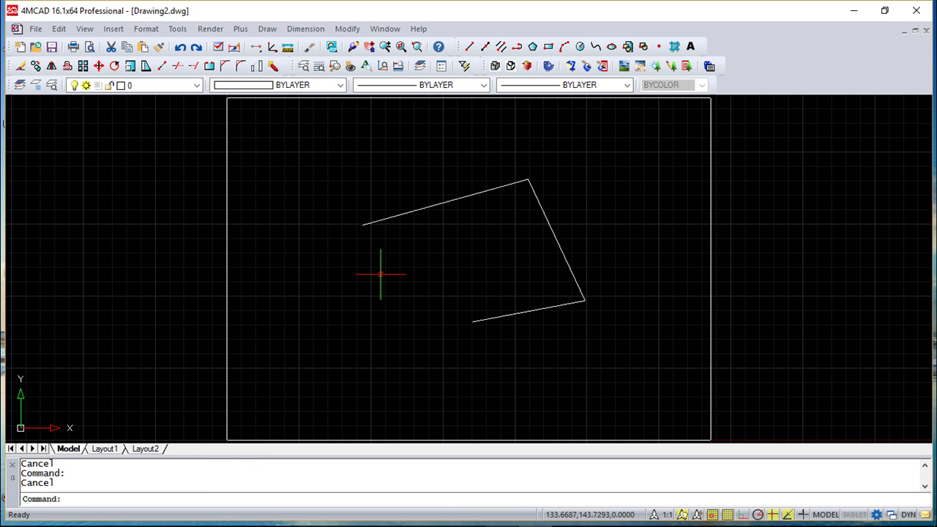
Start a new block definition from the blocks section of the drawing explorer and name it block1.
click(145, 29)
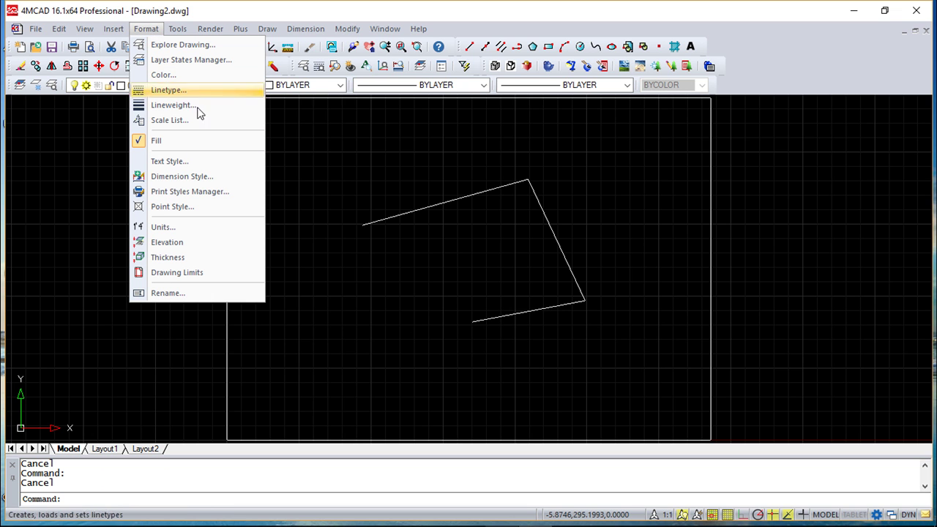
click(150, 31)
click(149, 31)
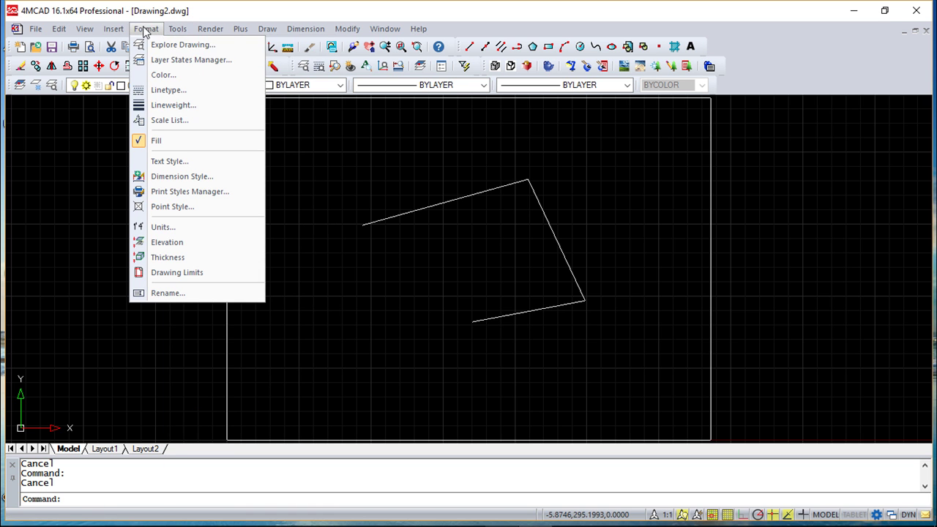
click(170, 48)
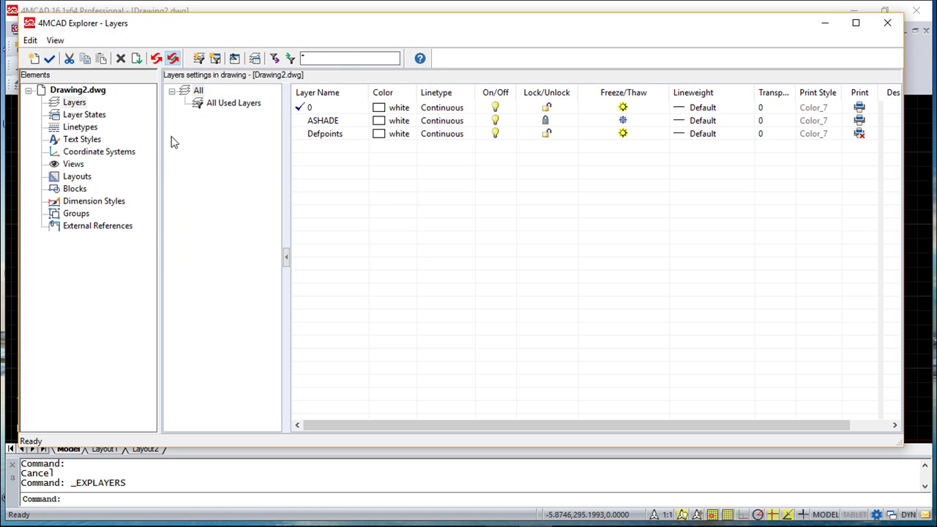
click(75, 189)
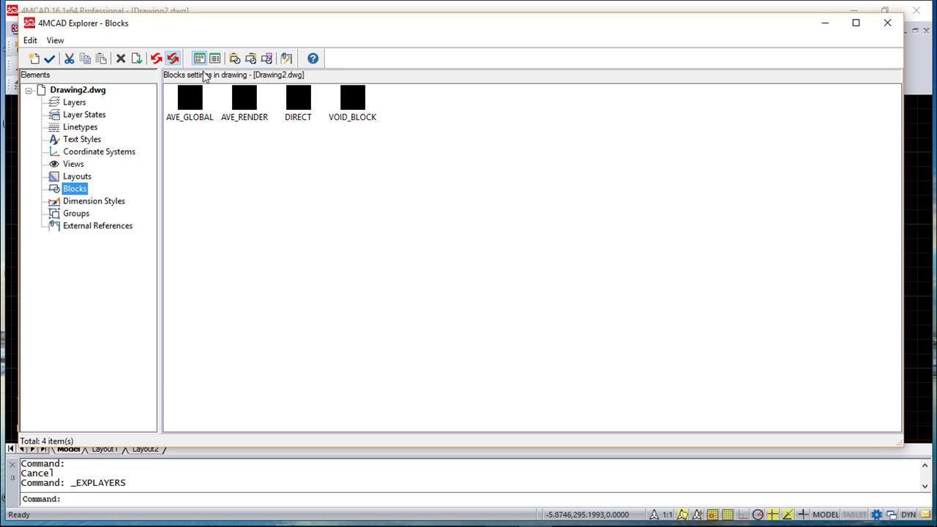
right_click(282, 199)
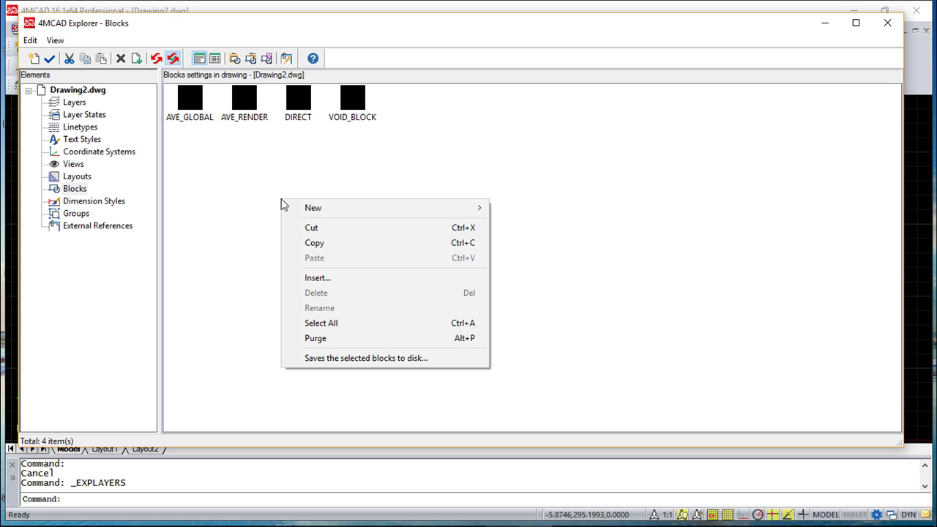
mouse_move(313, 211)
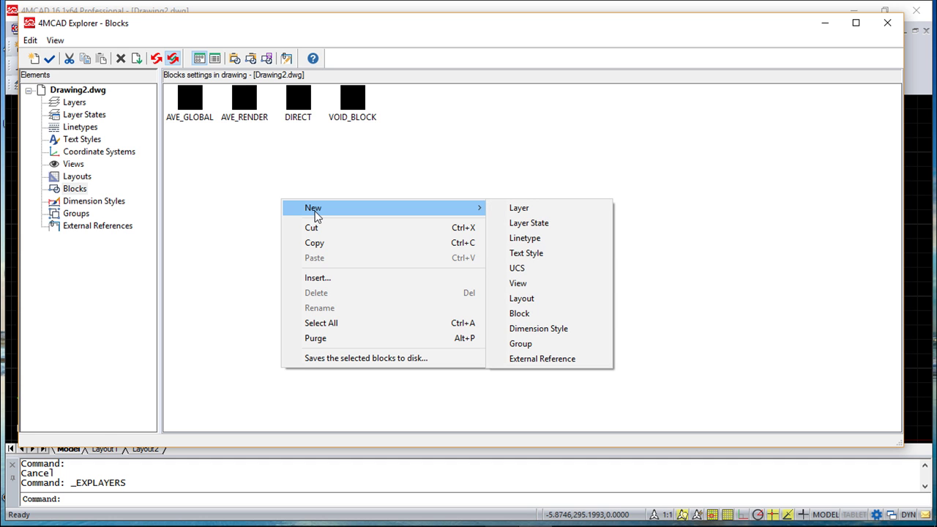
click(531, 314)
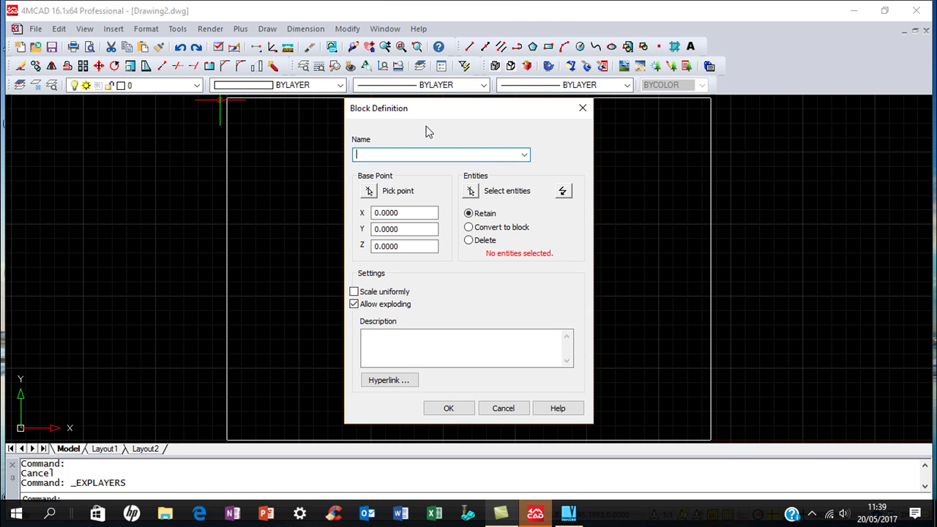
drag(430, 106, 413, 121)
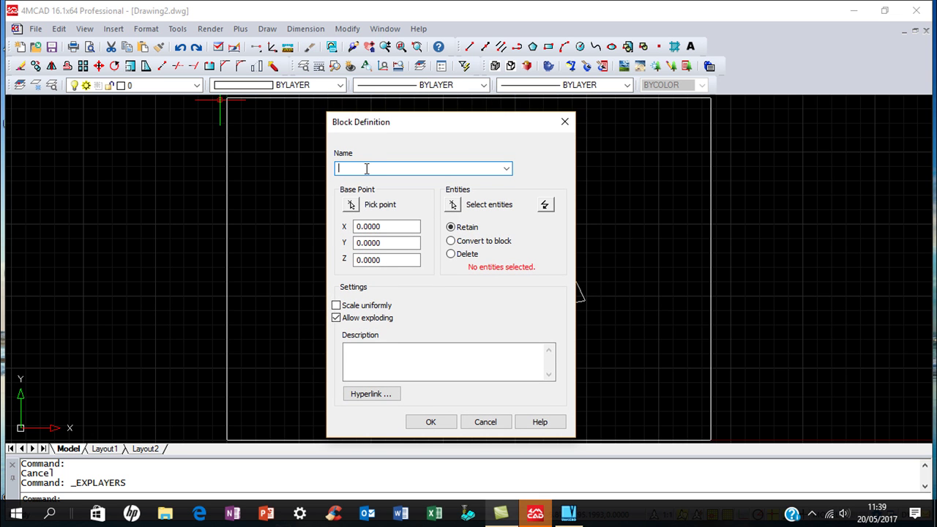
text(block1)
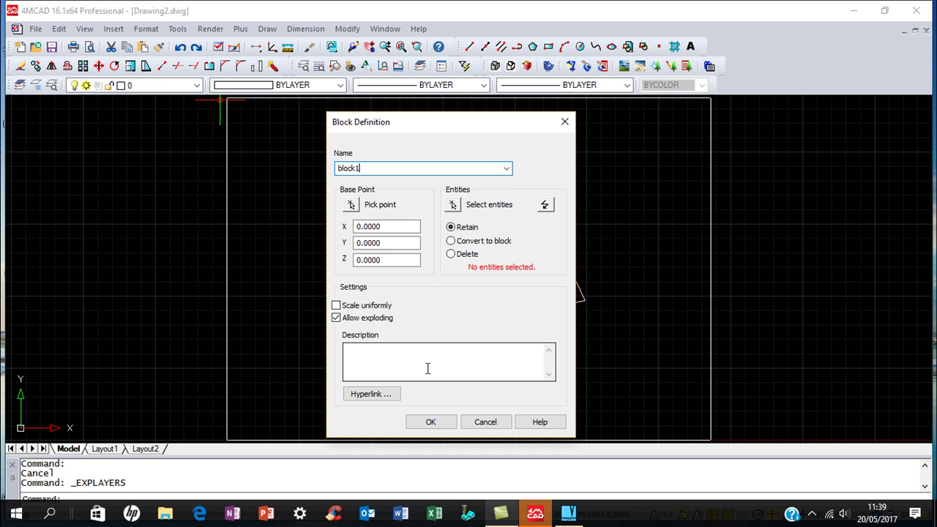
Create the block from the three drawn lines, keeping the Retain option and the base point at 0,0,0, and leave the explorer.
click(454, 206)
click(328, 137)
click(626, 368)
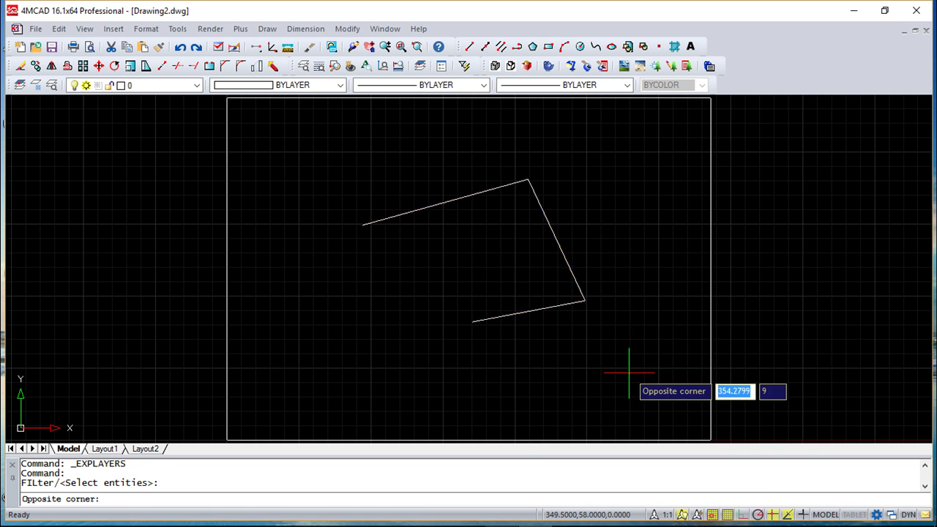
key(Return)
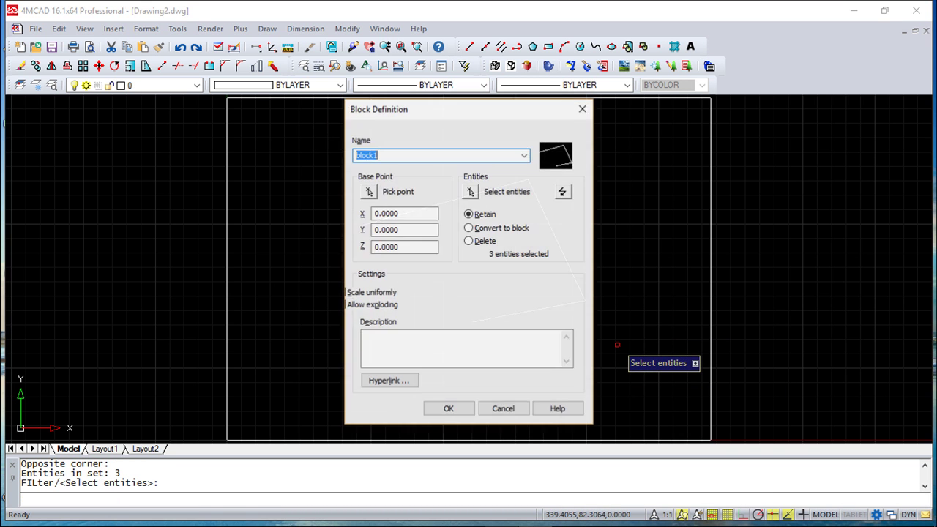
click(455, 410)
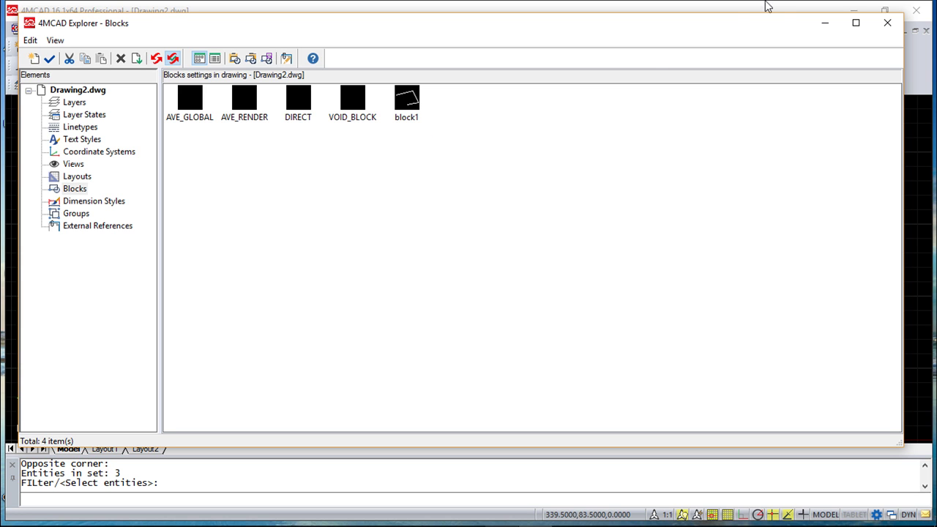
mouse_move(532, 29)
mouse_down()
mouse_move(584, 320)
mouse_move(575, 333)
mouse_move(542, 30)
mouse_up()
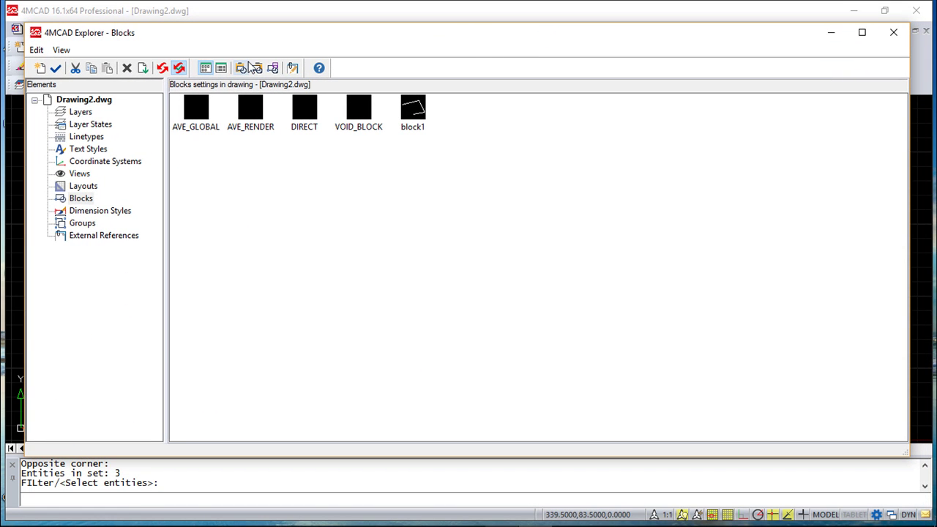
right_click(346, 176)
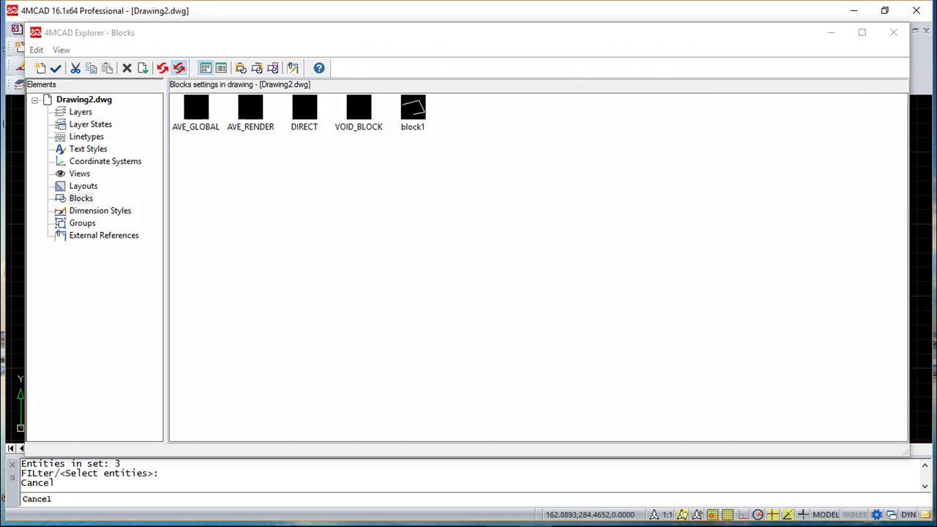
key(Escape)
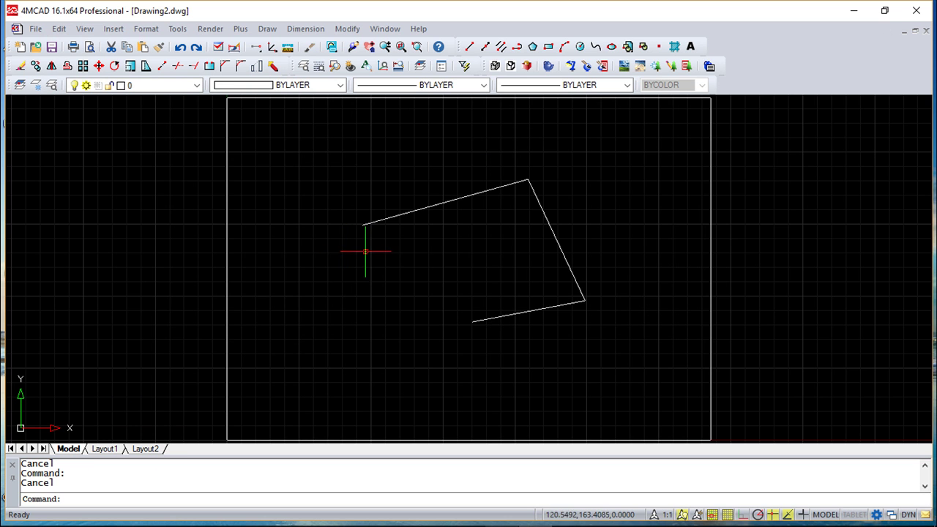
Show the block definitions of the drawing as a detailed list in the drawing explorer.
click(146, 29)
click(169, 42)
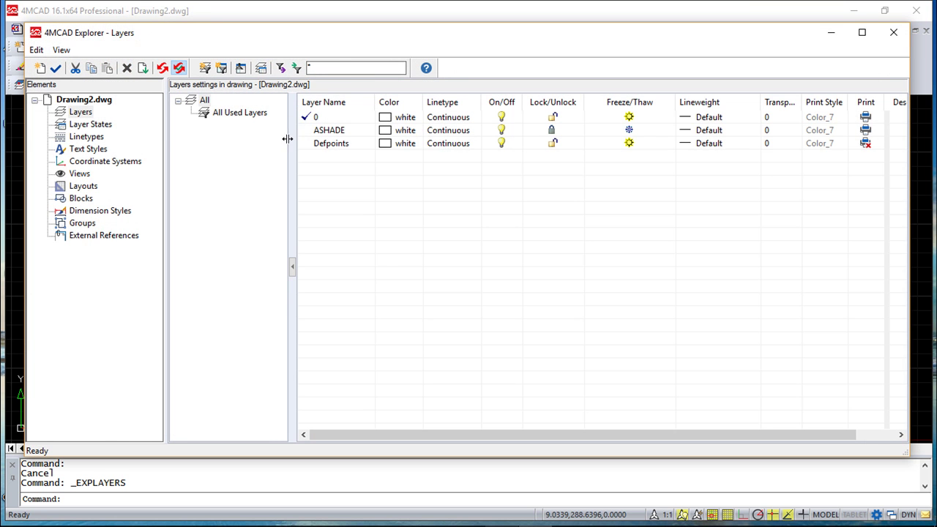
click(82, 198)
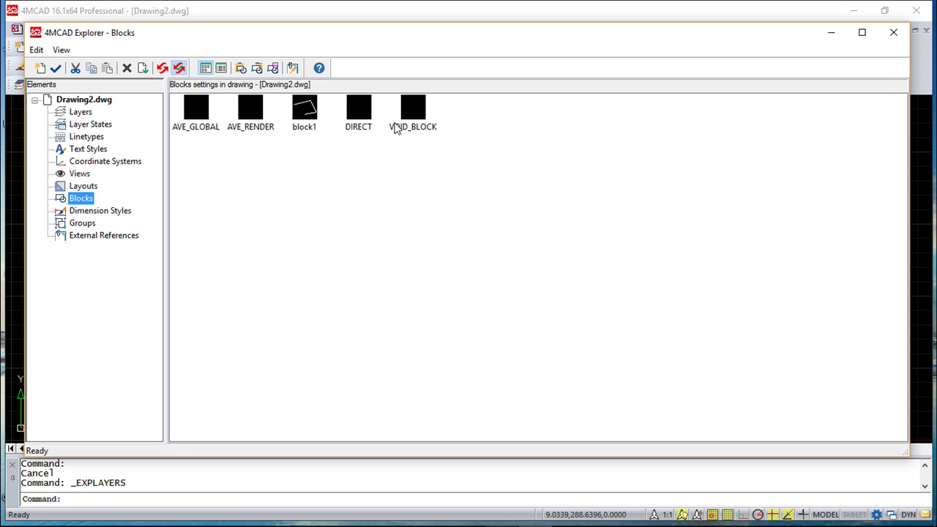
click(221, 68)
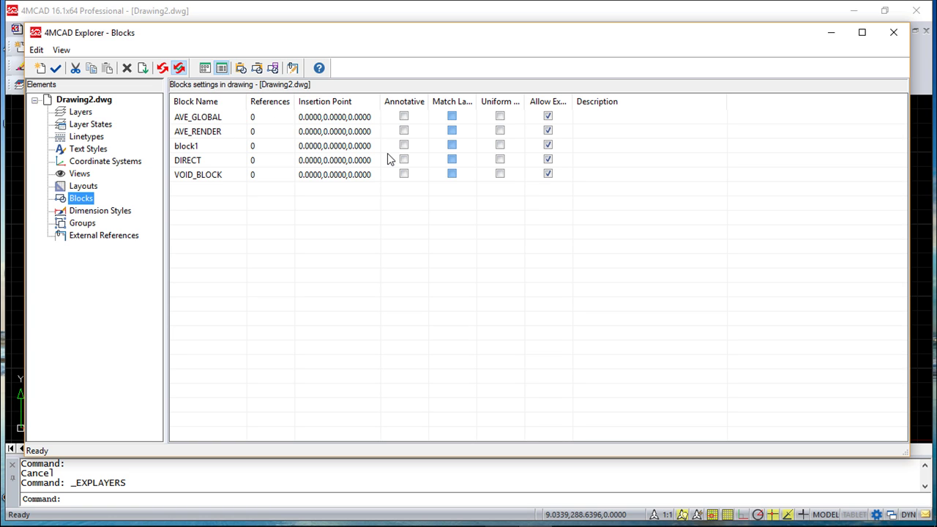
Try to insert block1 into the drawing, and bring up the file selection for inserting an external drawing as a block, cancelling both.
click(241, 70)
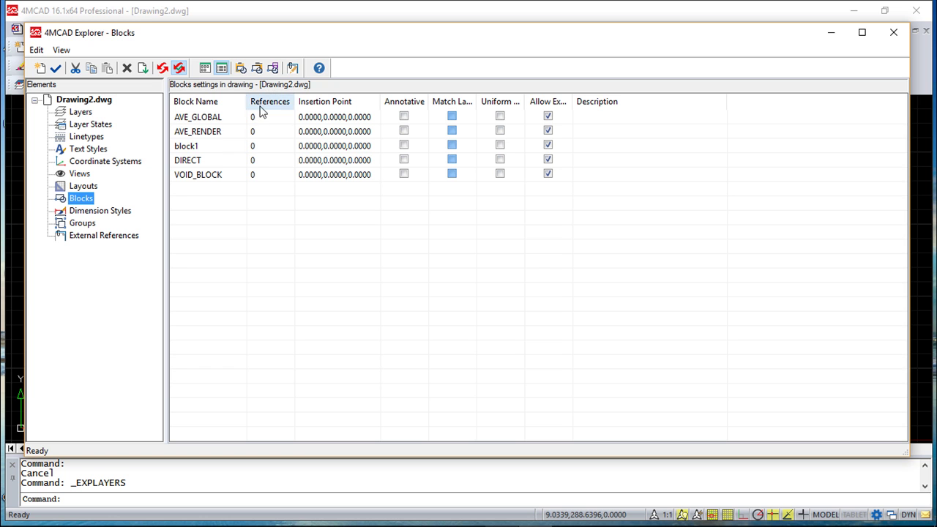
click(185, 147)
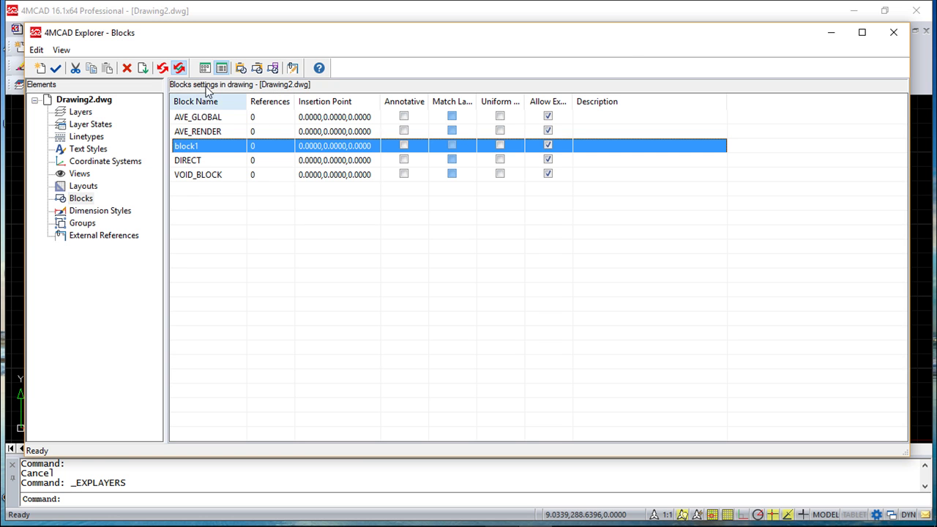
click(240, 68)
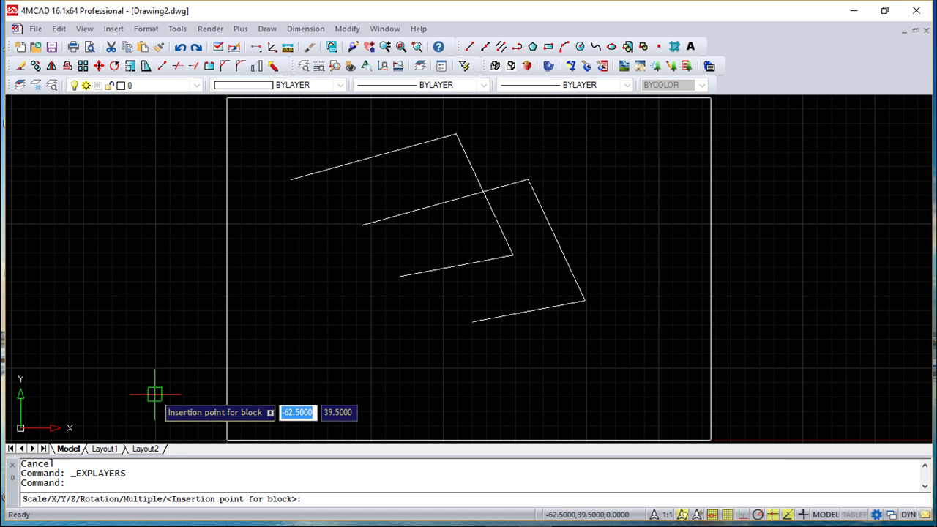
key(Escape)
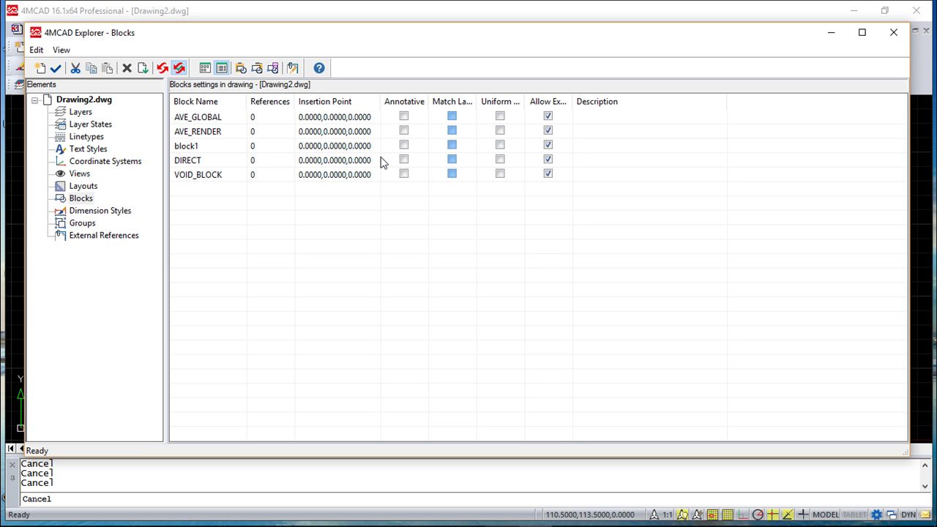
click(257, 68)
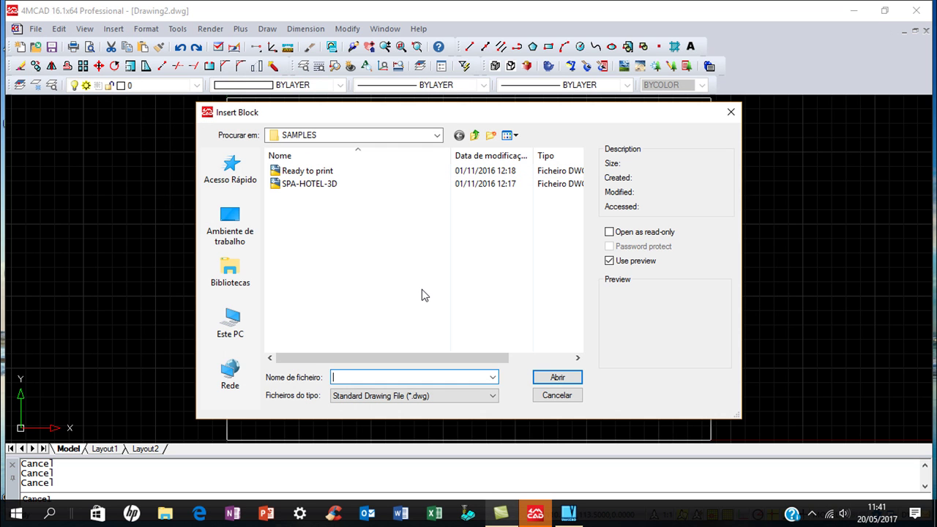
click(574, 397)
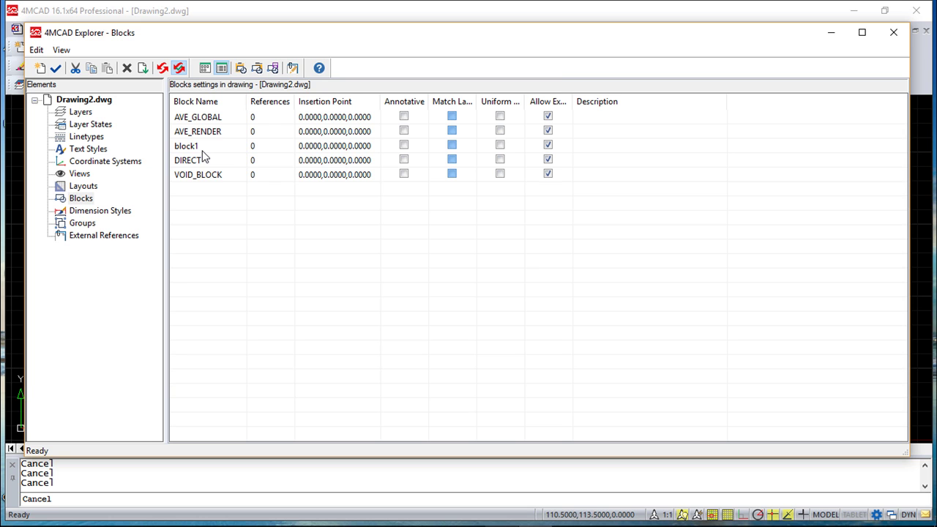
Open the name of block1 for editing in the block list, cancel the rename and leave the explorer.
right_click(185, 150)
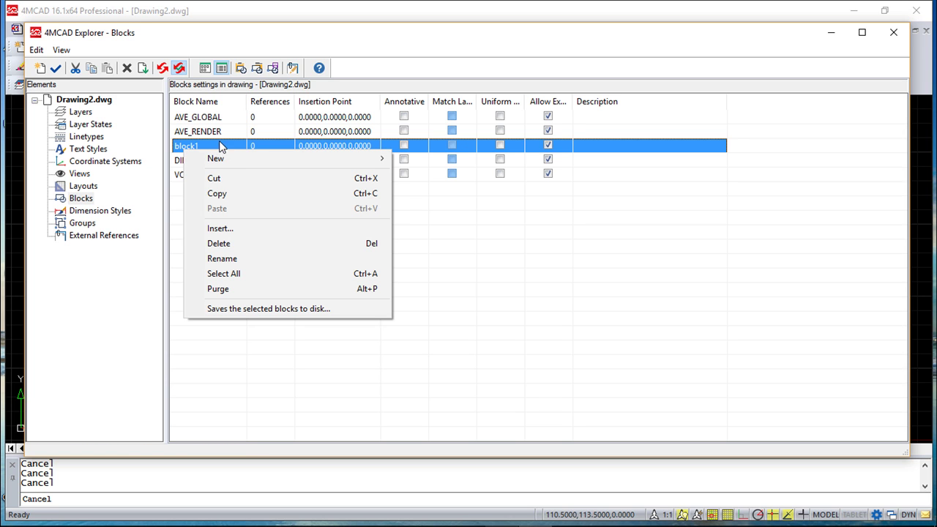
click(222, 258)
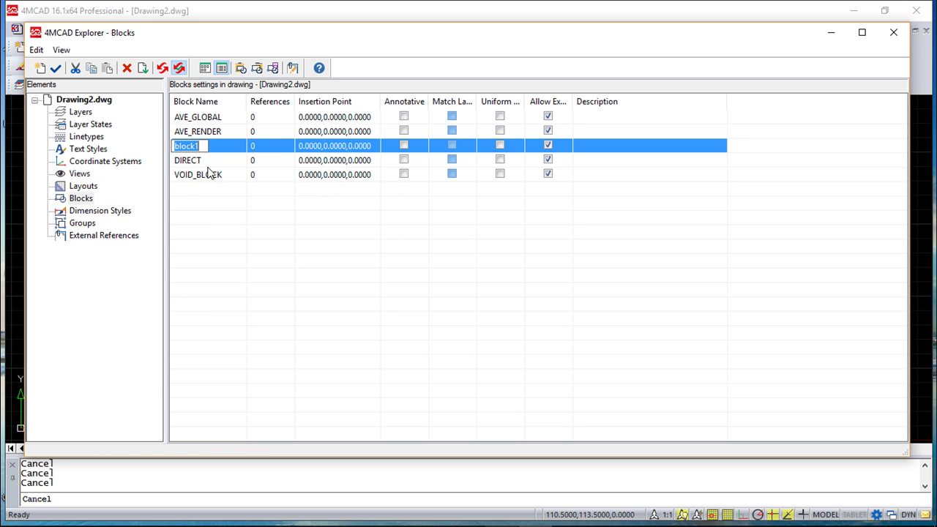
key(Escape)
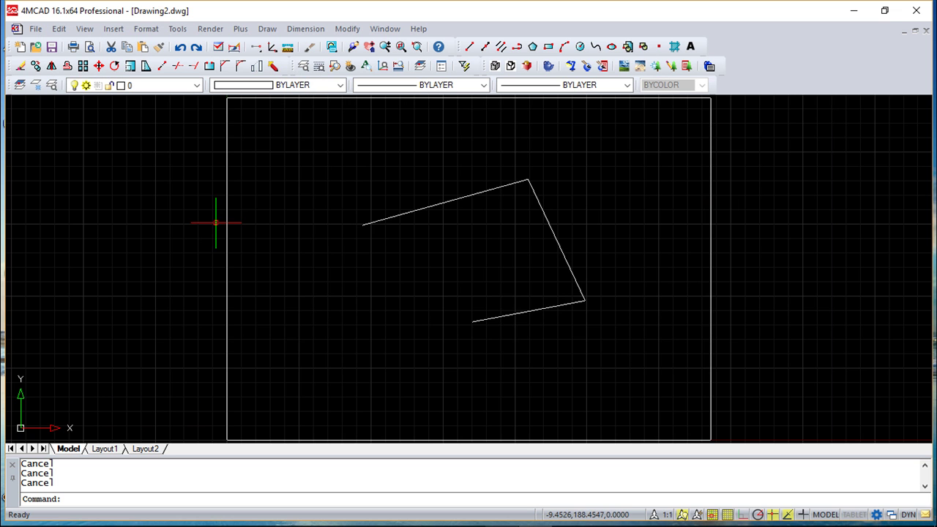
Look at the External References list of the drawing in the drawing explorer, and leave the explorer.
click(144, 30)
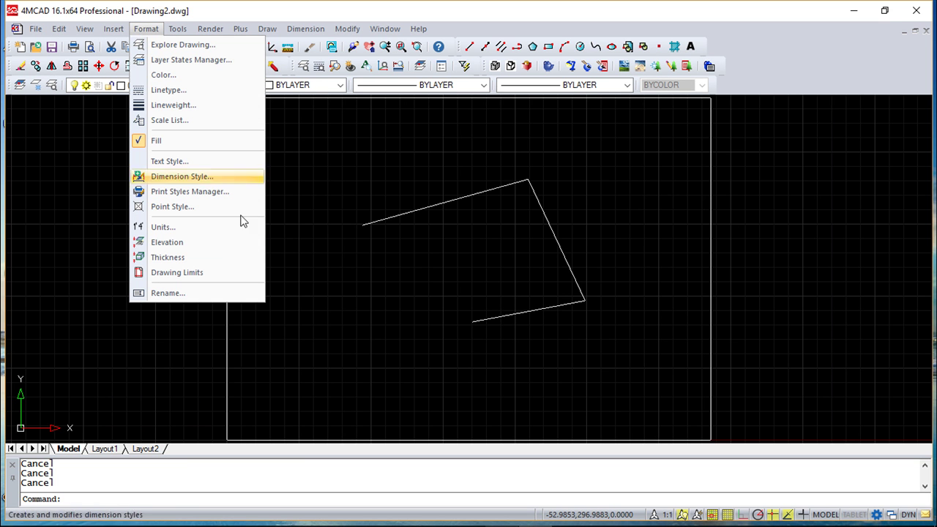
click(180, 47)
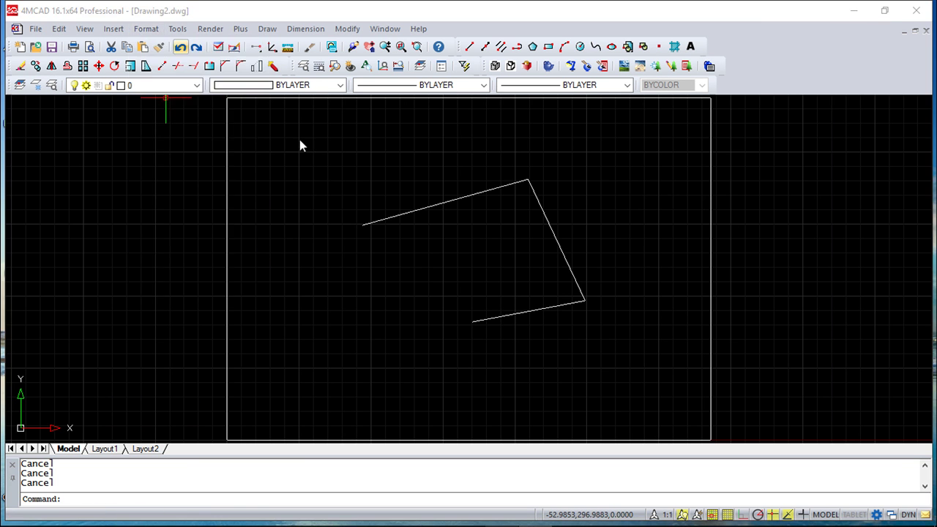
click(102, 237)
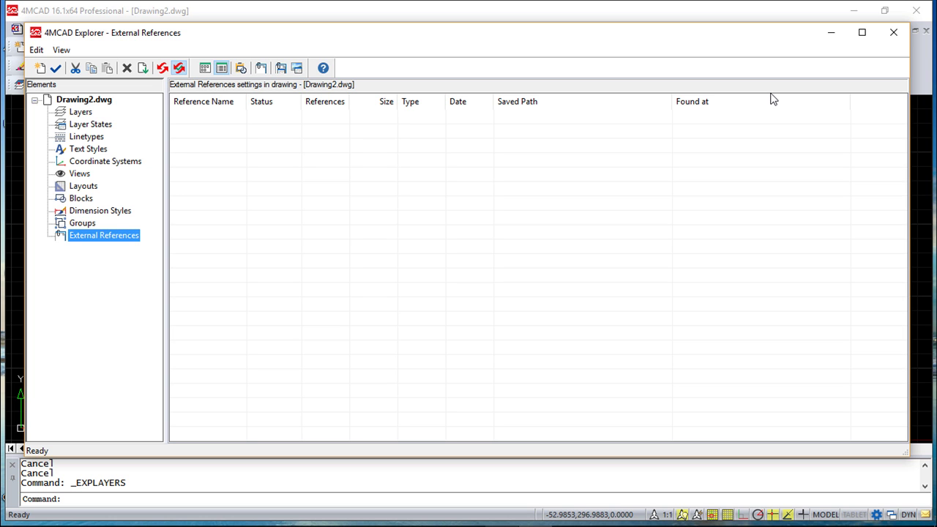
click(893, 34)
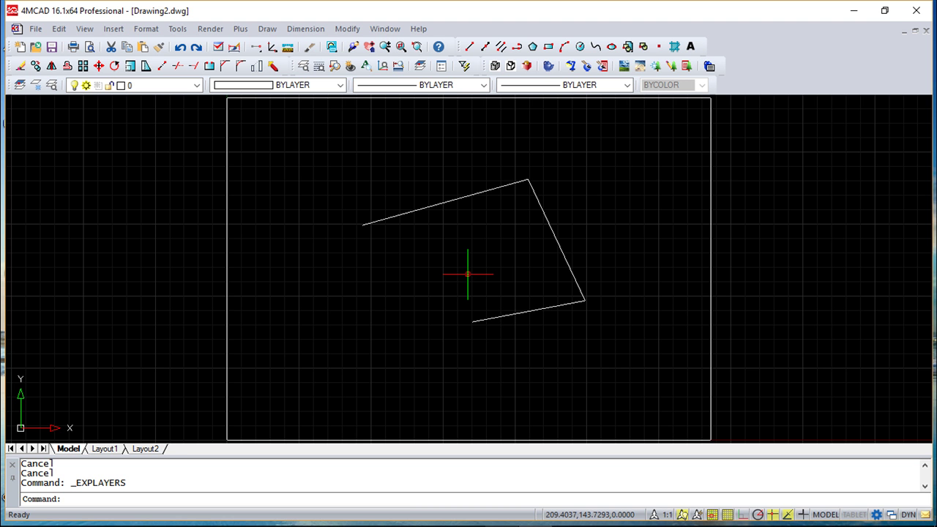
Switch to VariCAD and draw a circle of about 75 mm radius near the centre of the sheet frame.
key(alt+Tab)
key(alt+Tab)
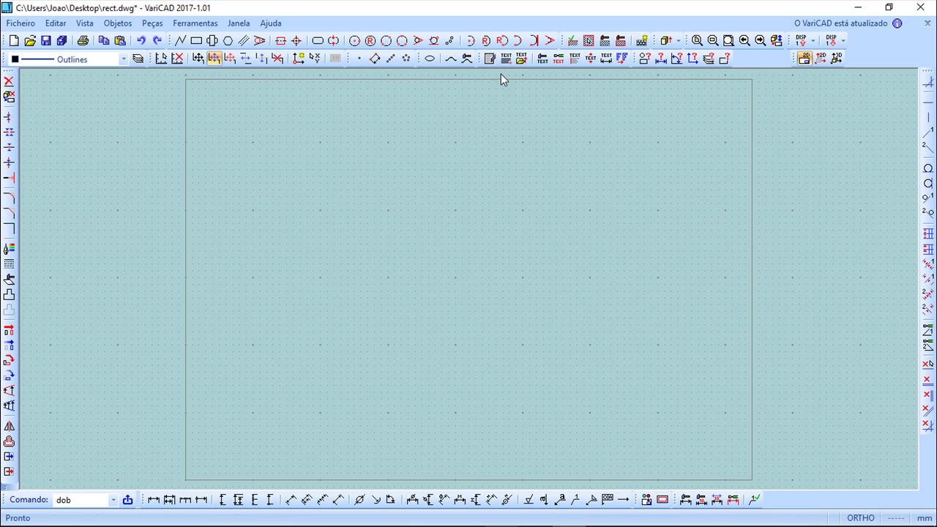
click(355, 40)
click(504, 350)
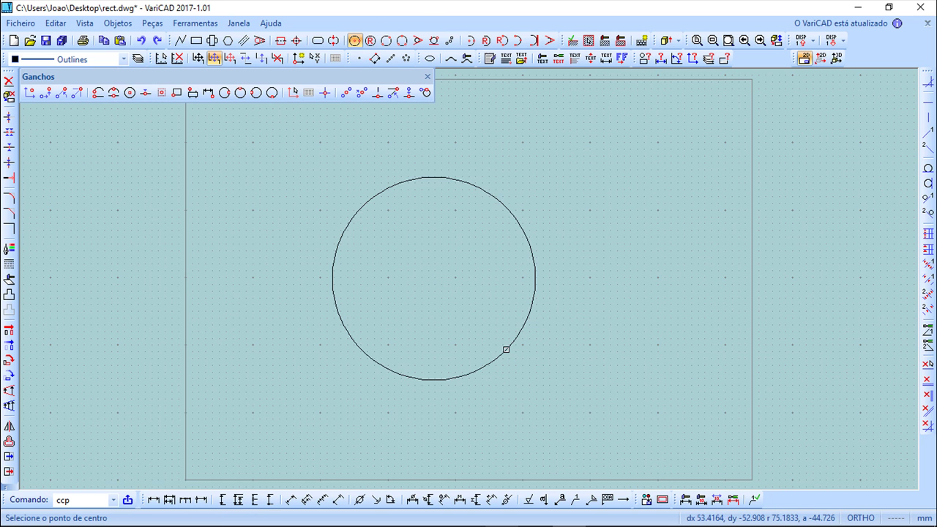
click(428, 76)
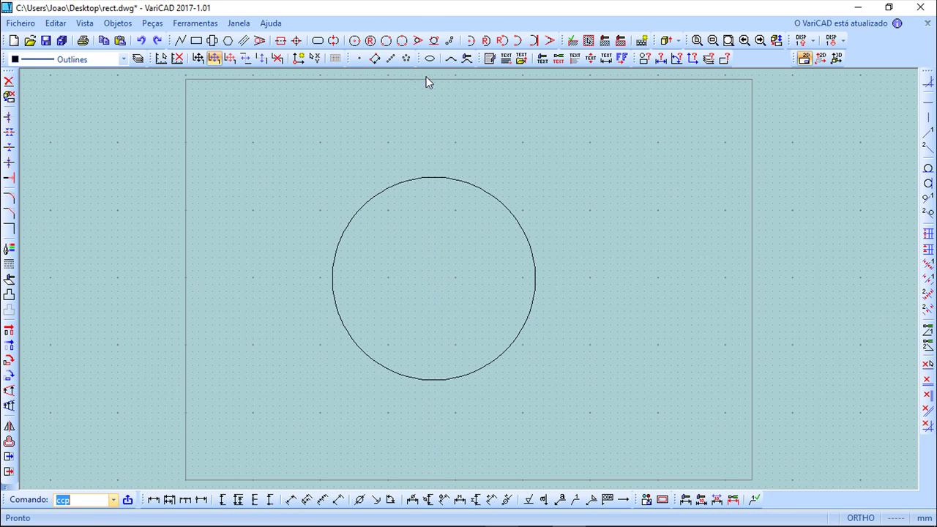
Save the drawing under the name rect in DWG (*.dwg) format on the desktop.
click(20, 23)
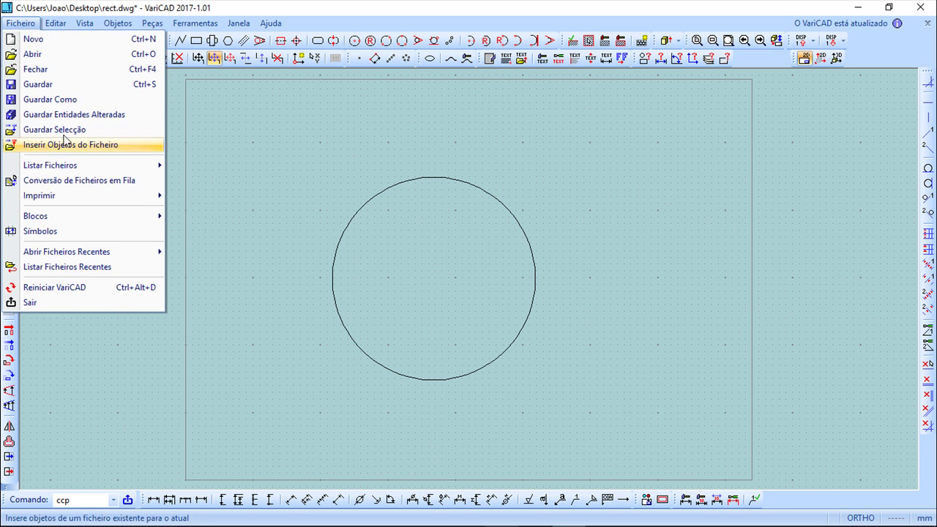
click(51, 98)
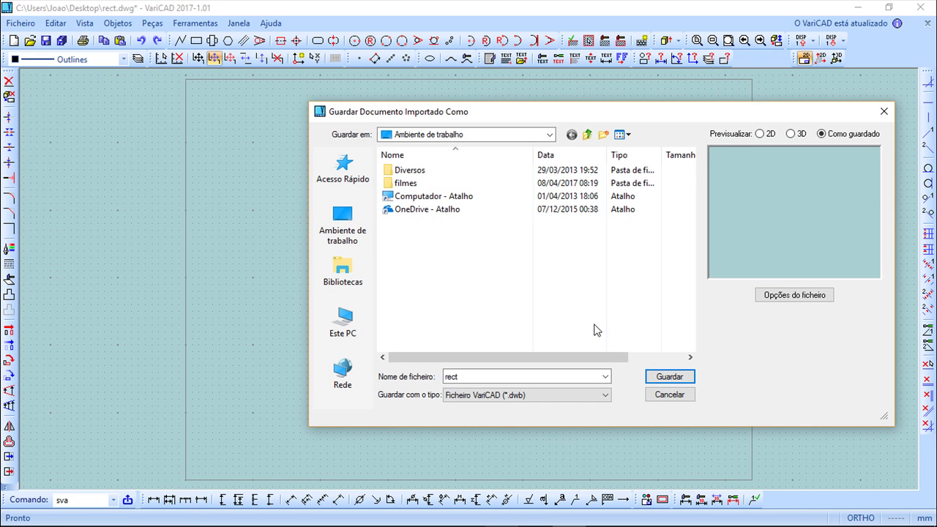
click(607, 395)
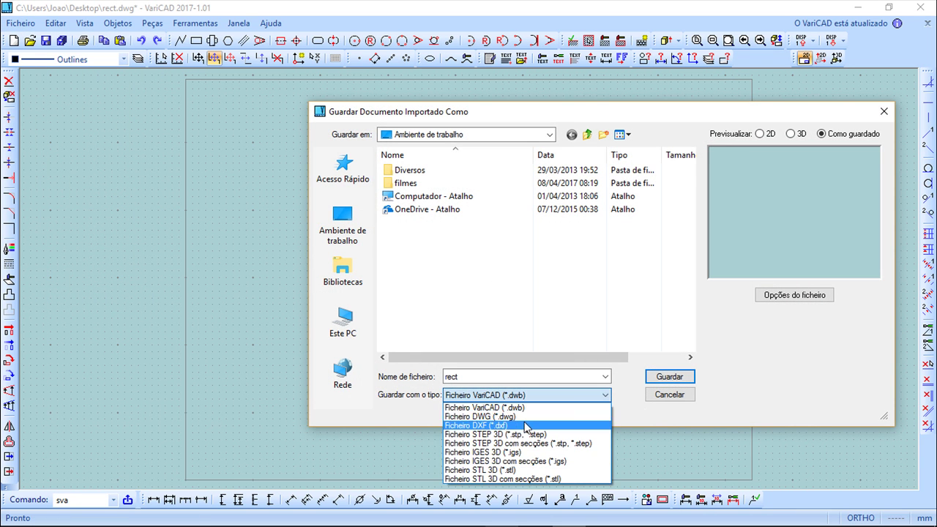
click(520, 415)
double_click(468, 377)
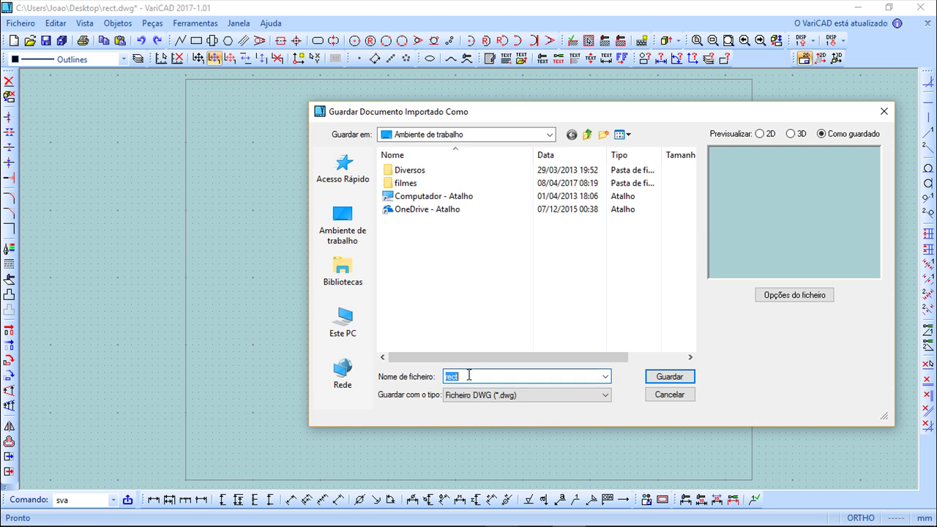
click(472, 377)
click(661, 379)
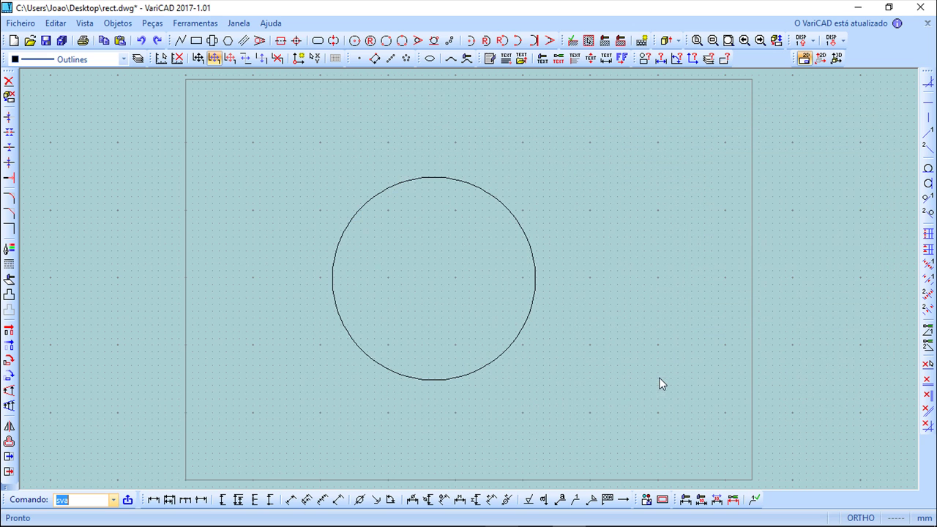
Switch to 4MCAD and attach rect.dwg from the desktop as a new external reference in the drawing explorer.
key(alt+Tab)
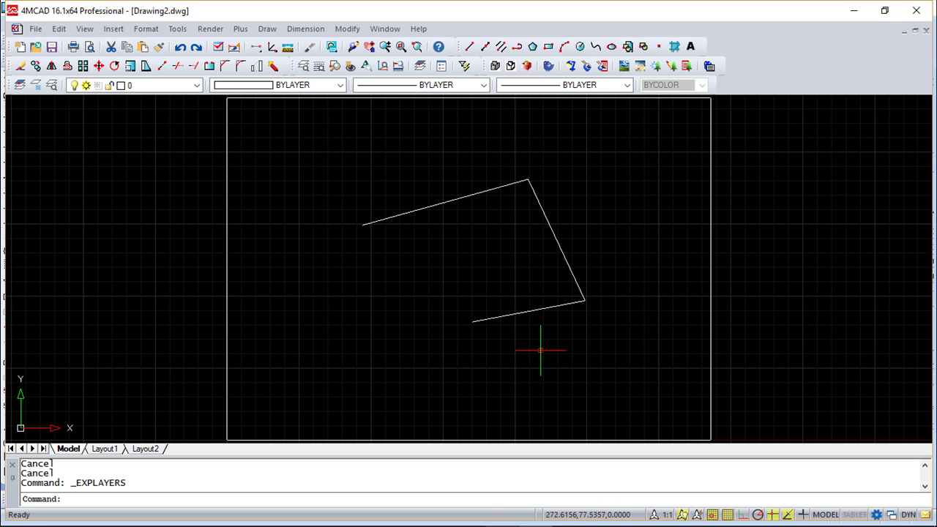
click(146, 29)
click(175, 47)
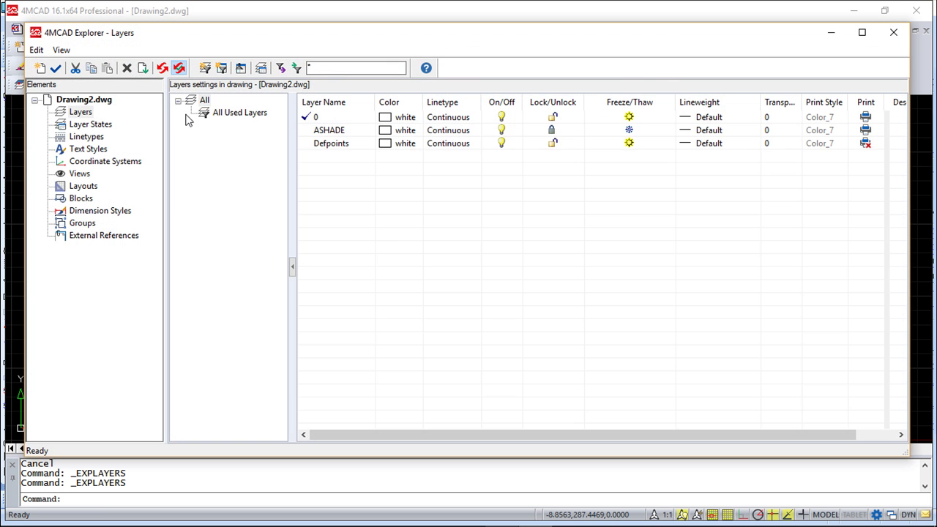
click(98, 237)
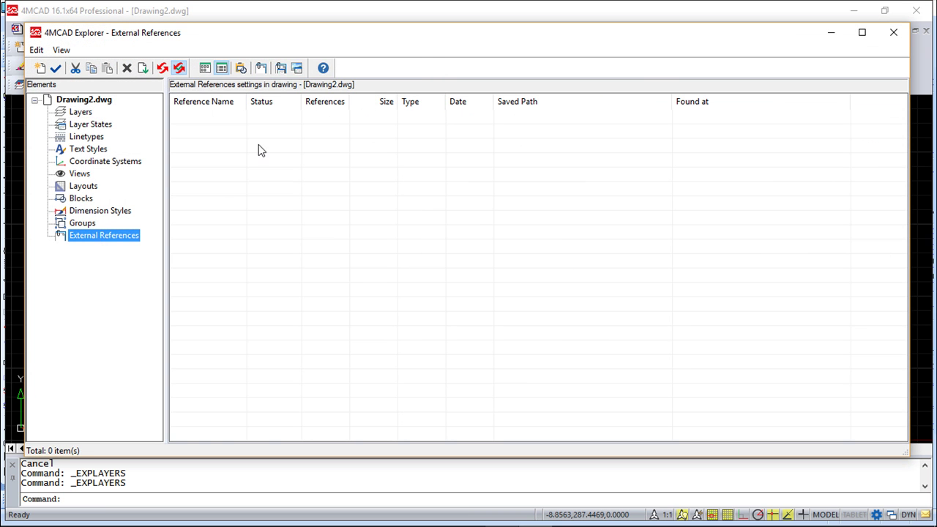
right_click(262, 169)
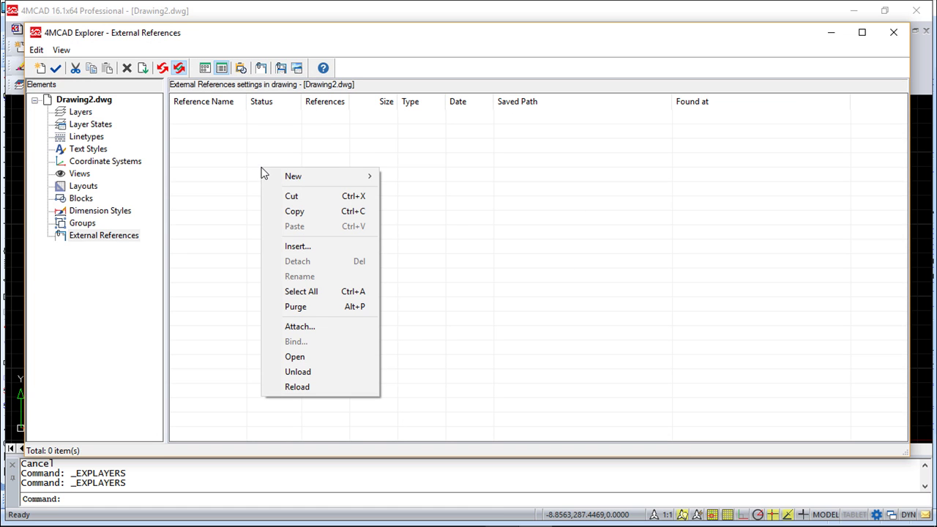
mouse_move(293, 180)
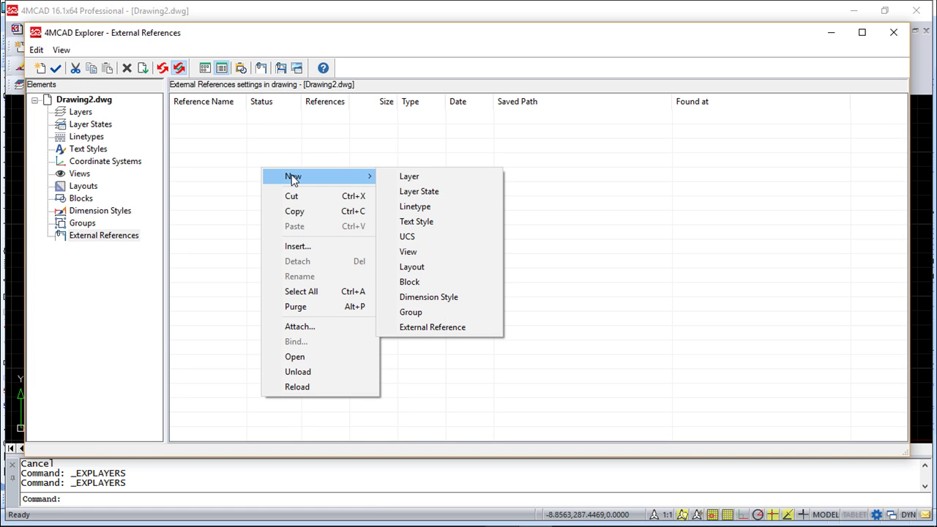
click(452, 328)
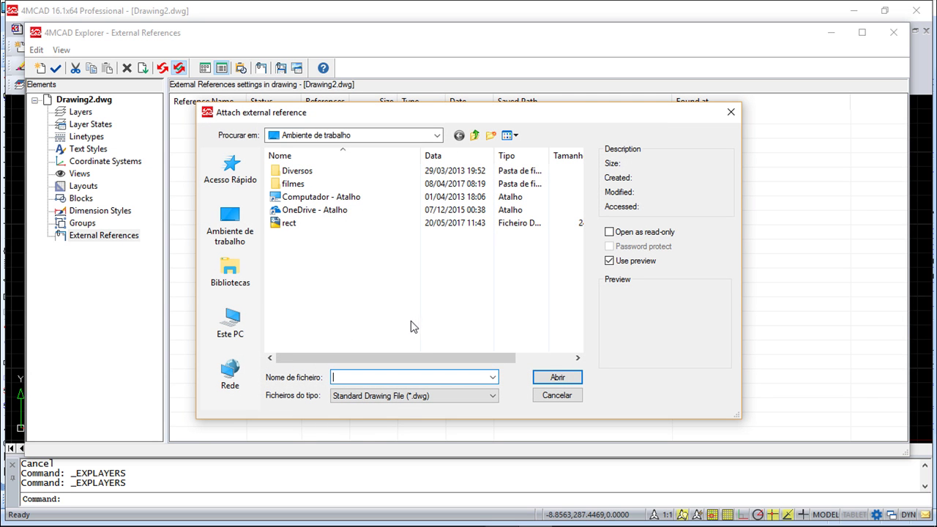
click(288, 223)
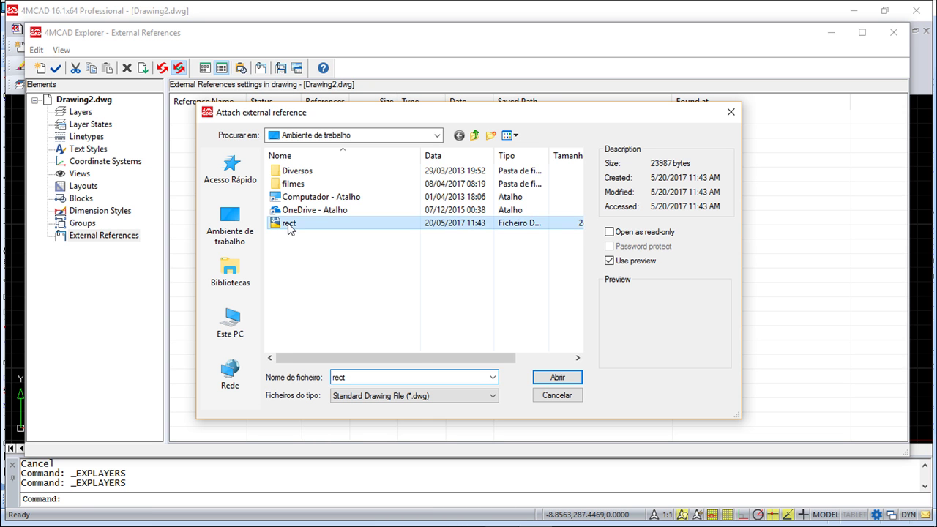
click(558, 377)
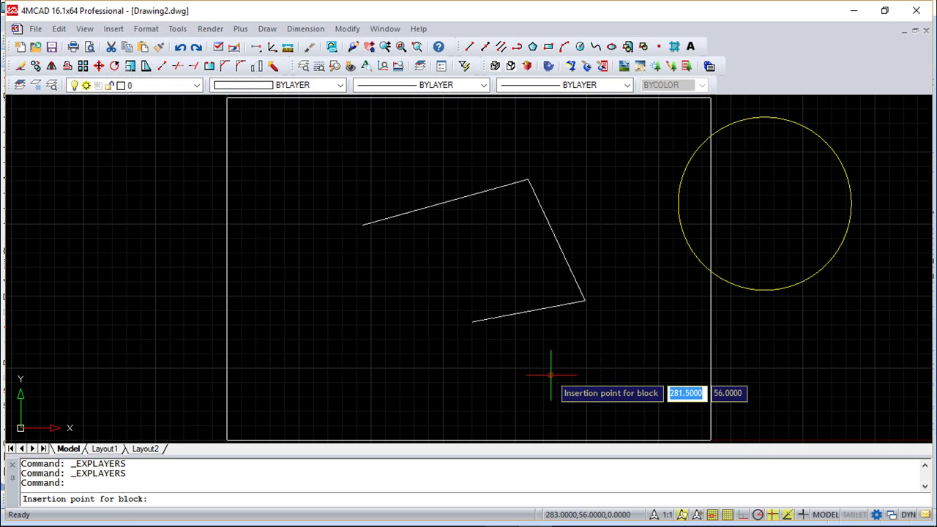
Place the rect reference with its insertion point near the frame's lower-left corner, at scale 1 and rotation 0, and leave the explorer.
click(318, 383)
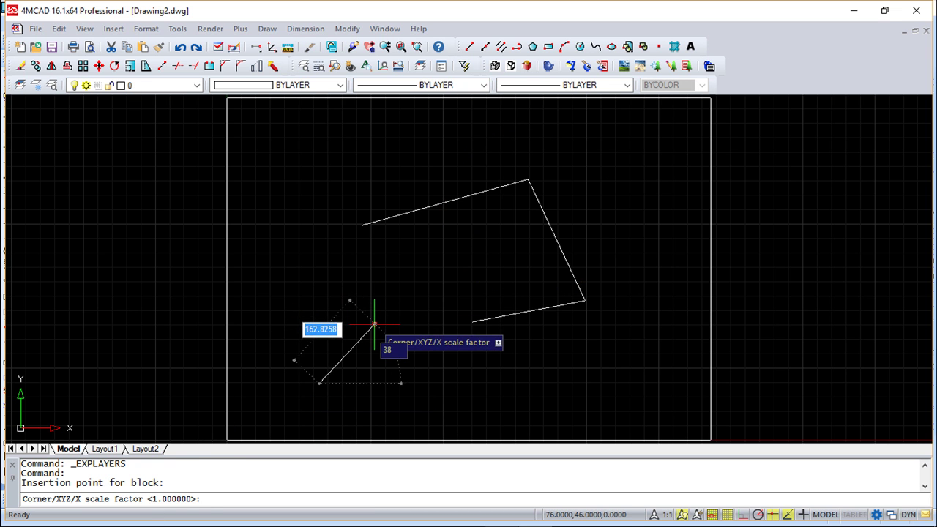
key(Return)
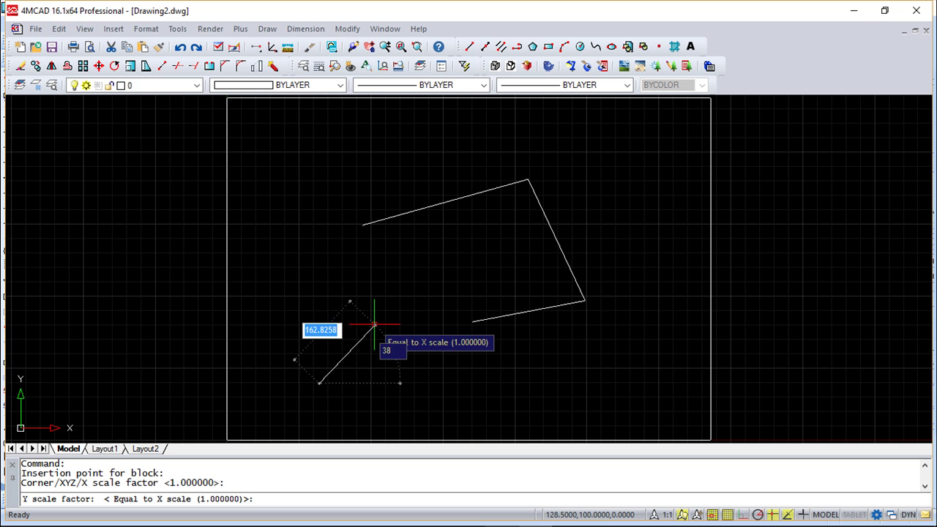
key(Return)
key(Return)
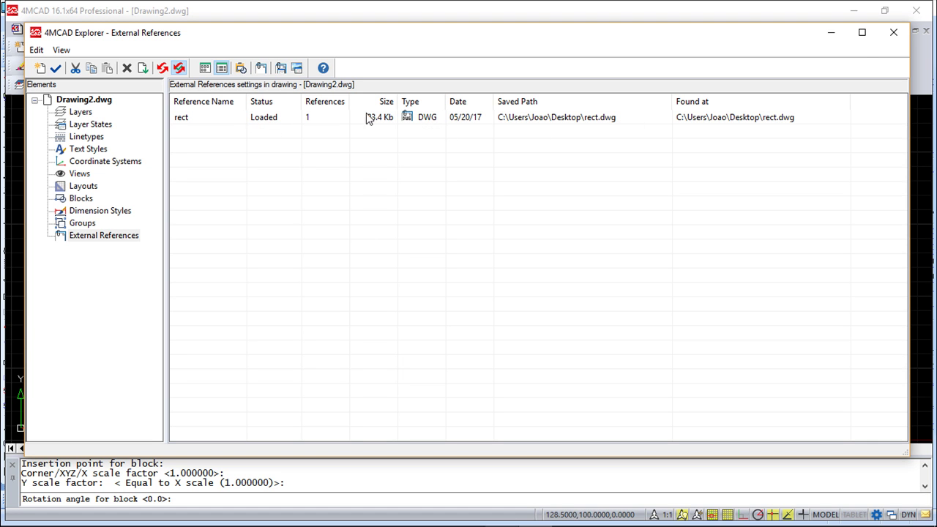
click(894, 33)
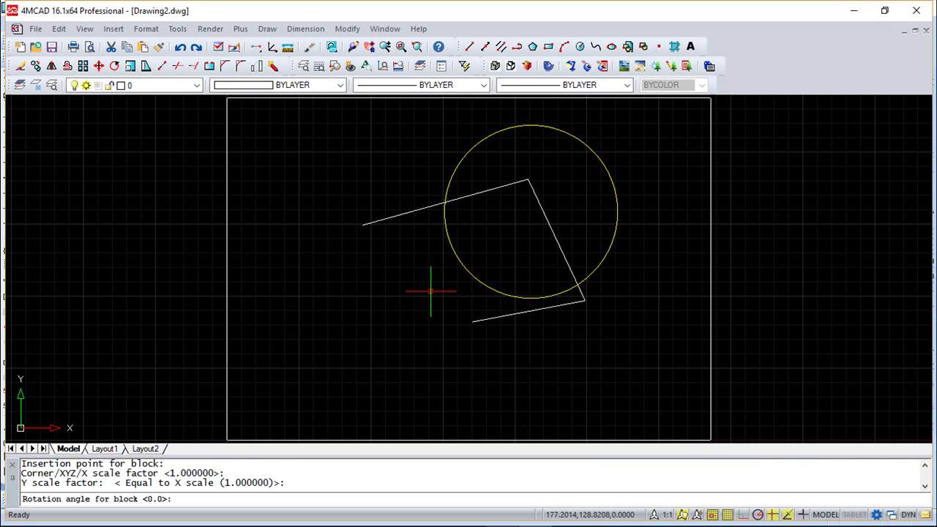
key(Return)
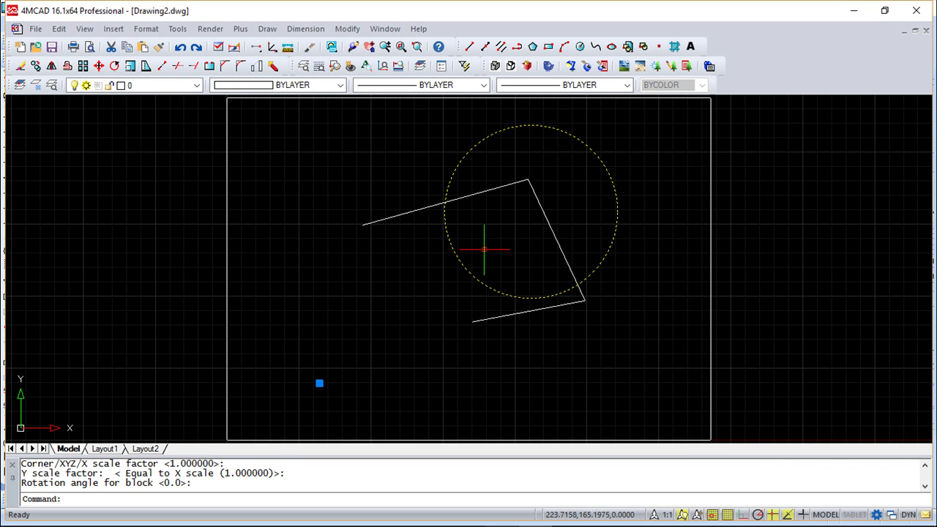
Move the attached circle slightly down and to the left by its insertion point, deselect it and switch back to VariCAD.
click(320, 383)
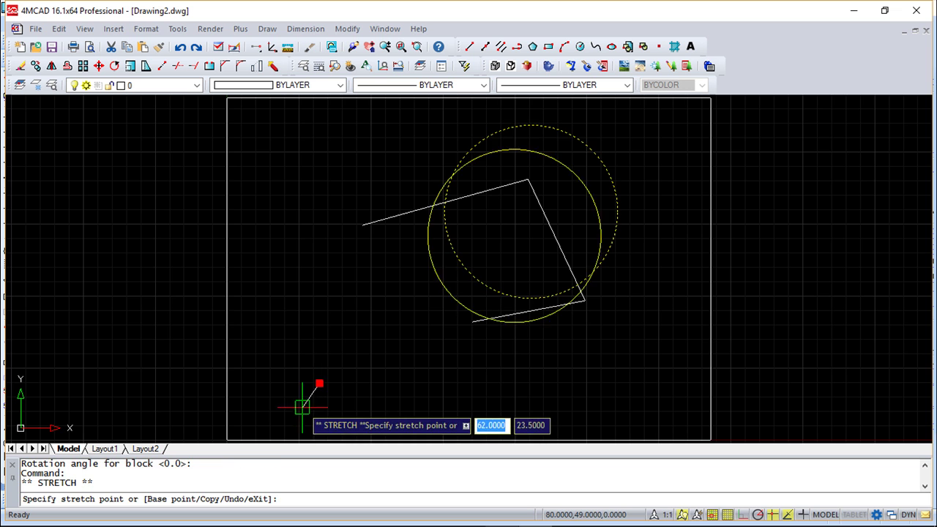
key(Escape)
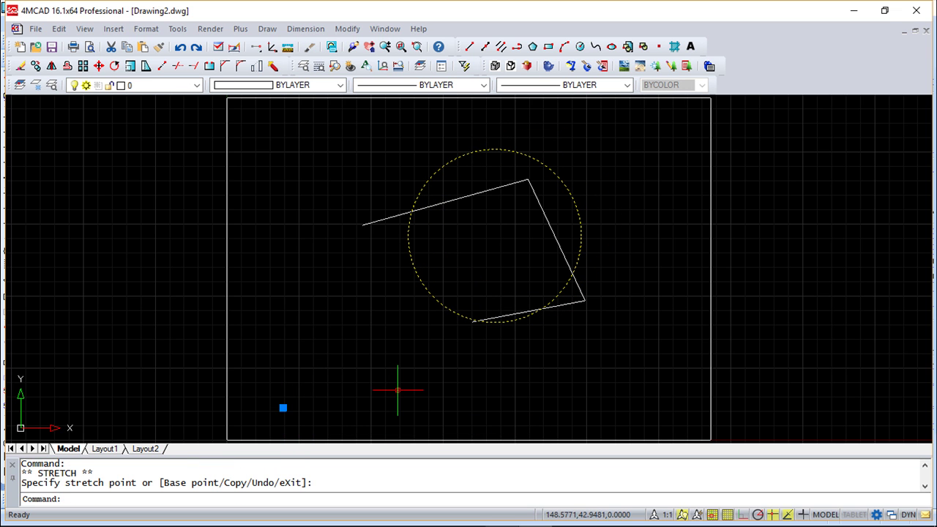
key(Escape)
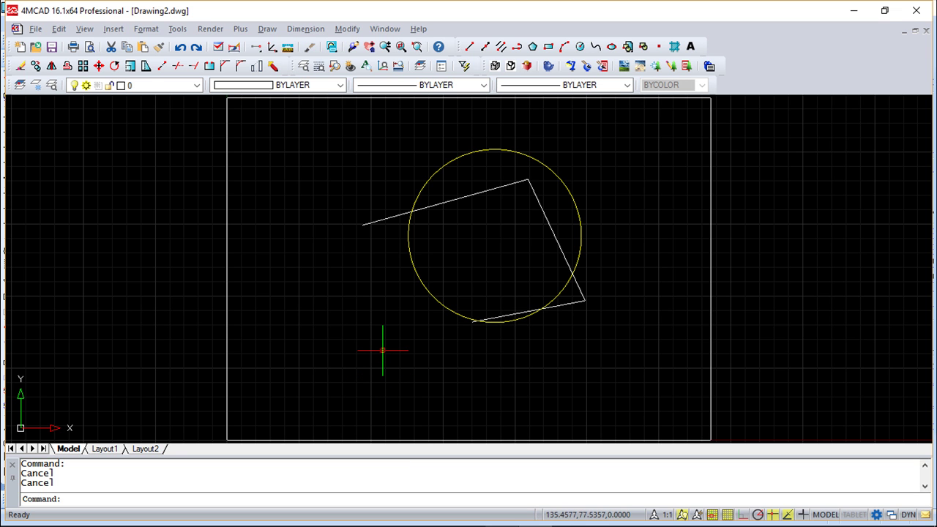
key(alt+Tab)
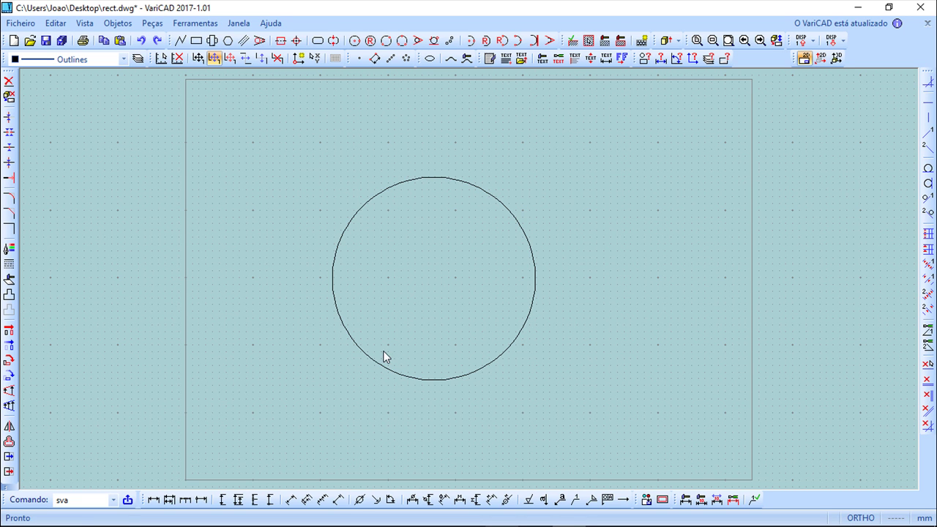
click(180, 41)
click(295, 199)
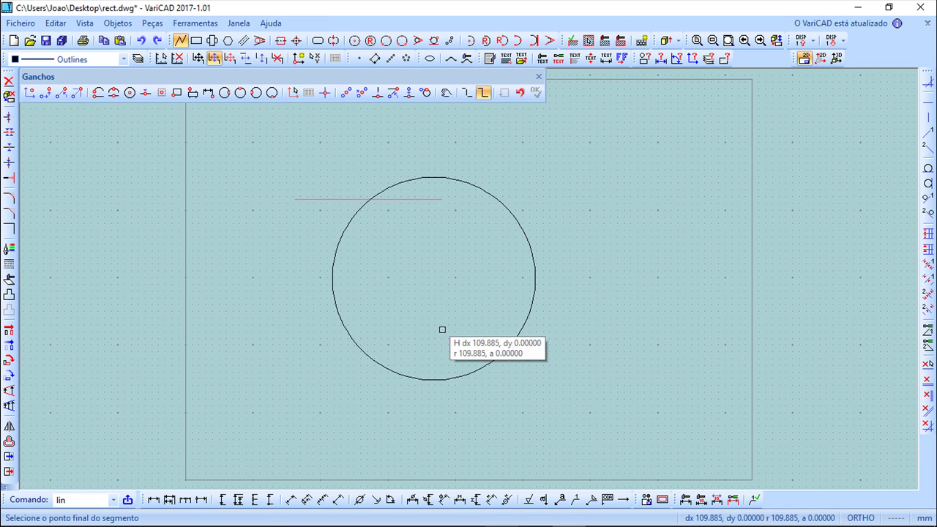
key(Escape)
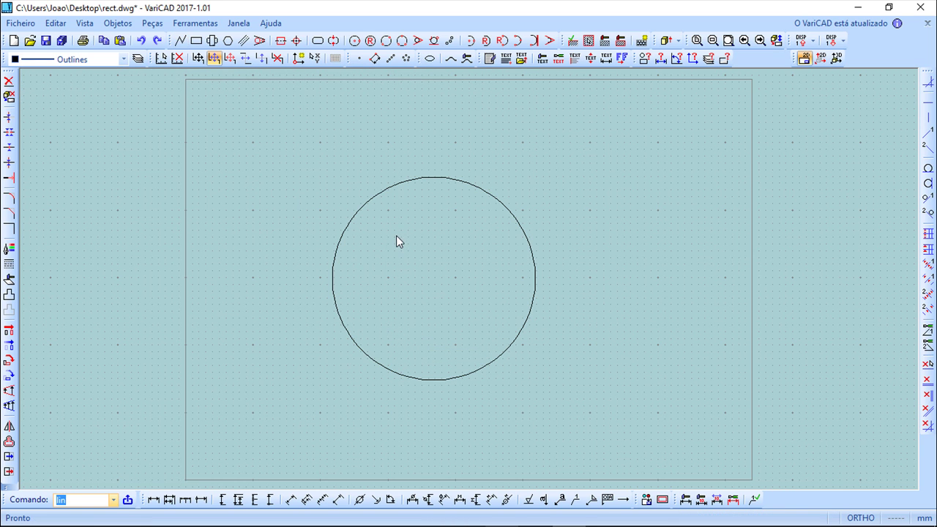
Draw a smaller circle inside the existing circle, with its centre slightly to the right of the existing centre.
click(354, 40)
click(460, 278)
click(504, 313)
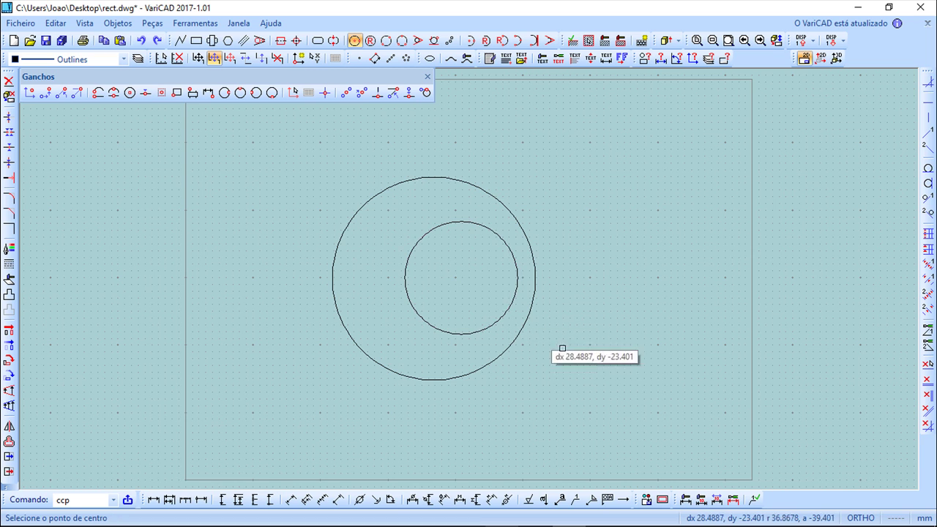
Try to save the modified drawing as rect in VariCAD (*.dwb) format on the desktop.
click(46, 41)
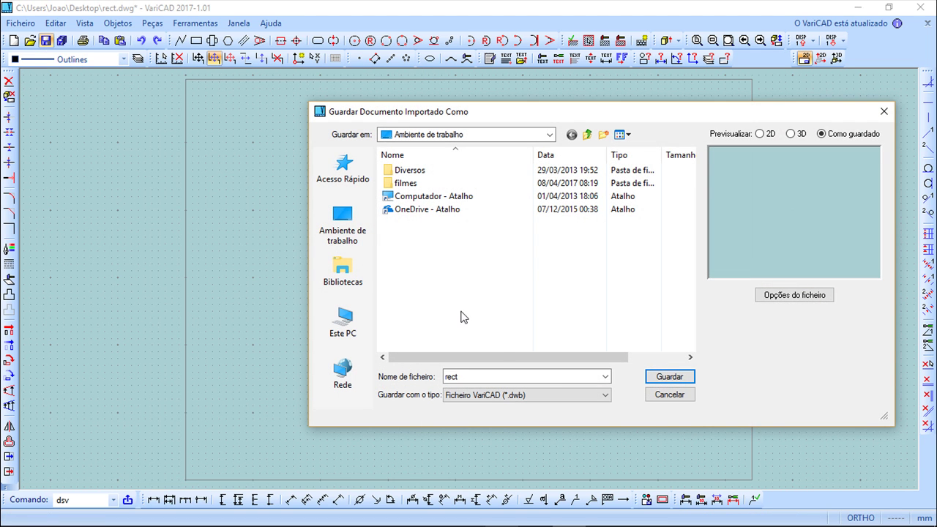
click(607, 396)
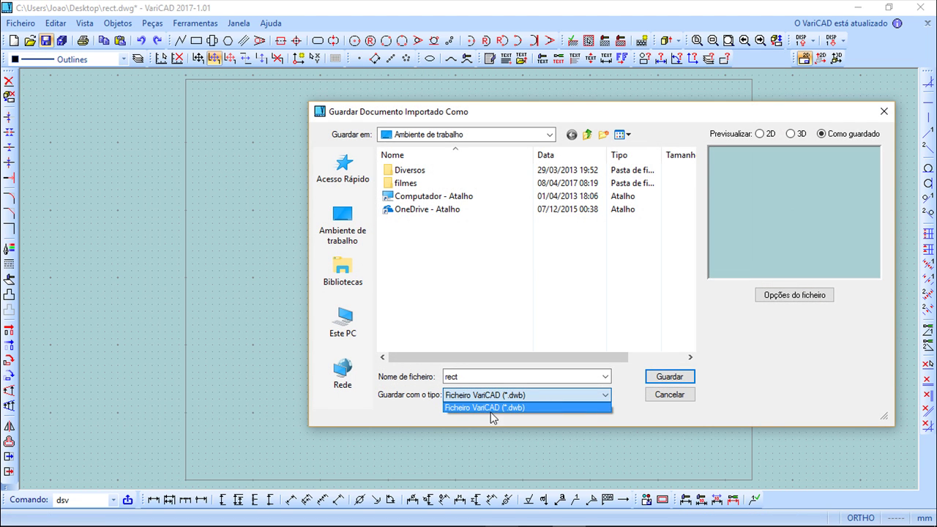
click(505, 407)
click(659, 377)
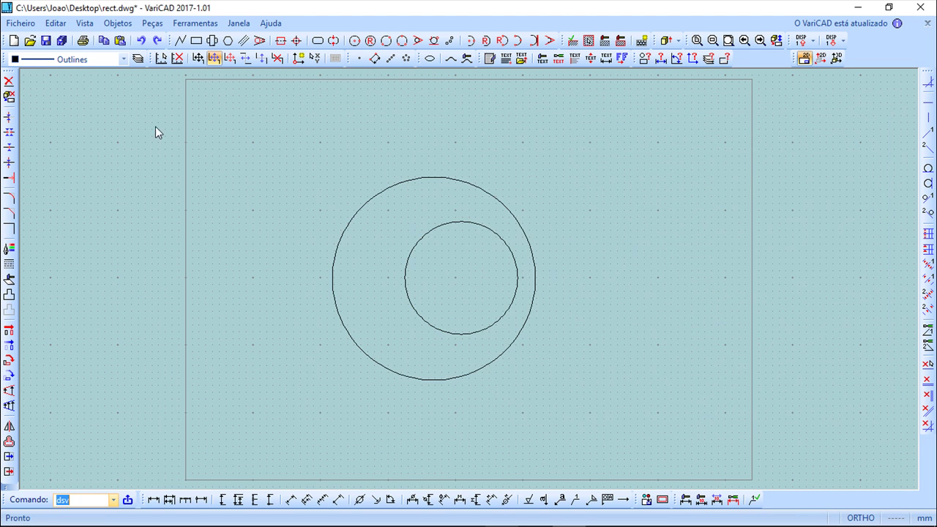
Save the modified drawing as rect in DWG (*.dwg) format on the desktop, replacing the existing file.
click(22, 25)
click(46, 97)
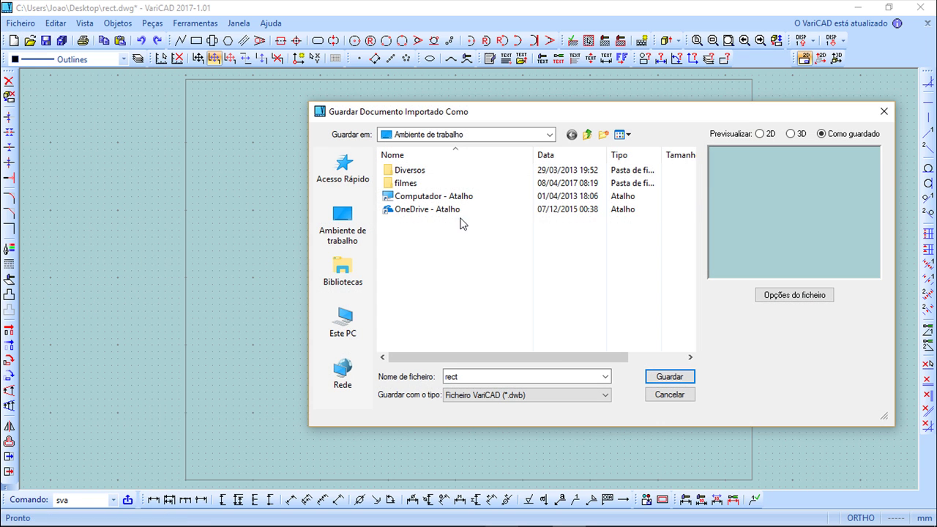
click(601, 399)
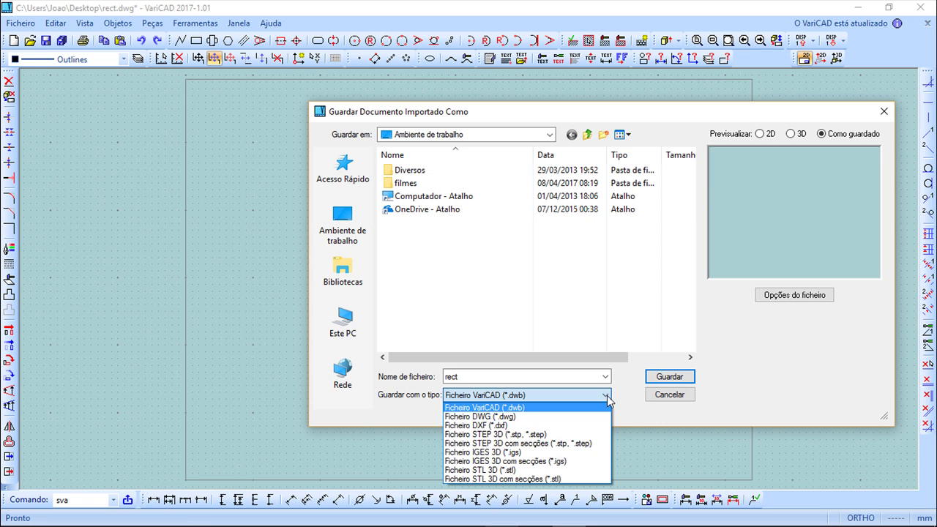
click(498, 419)
click(404, 225)
click(660, 379)
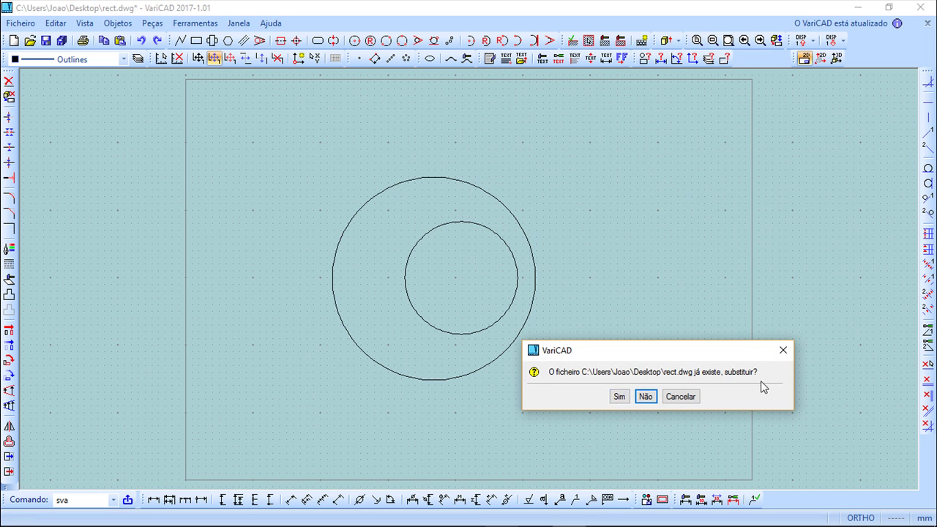
click(619, 396)
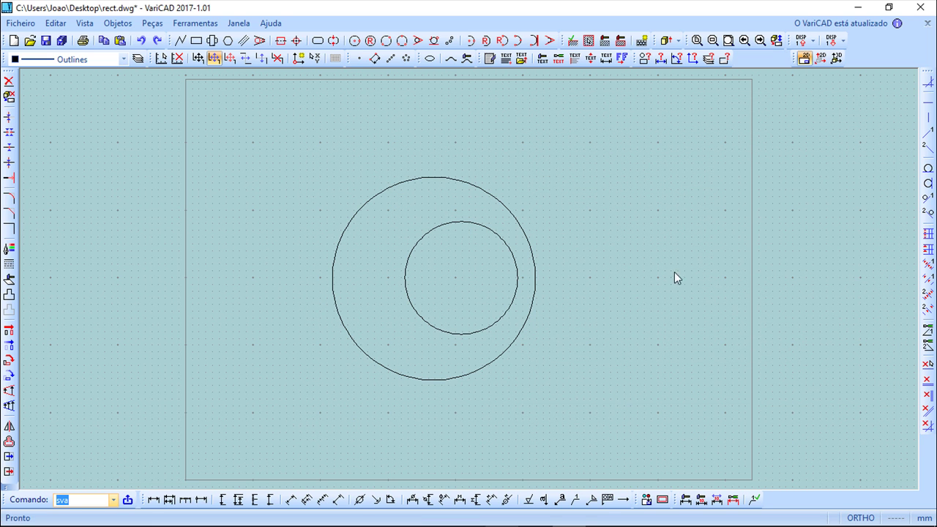
Switch to 4MCAD, reload the rect external reference in the drawing explorer and leave the explorer.
key(alt+Tab)
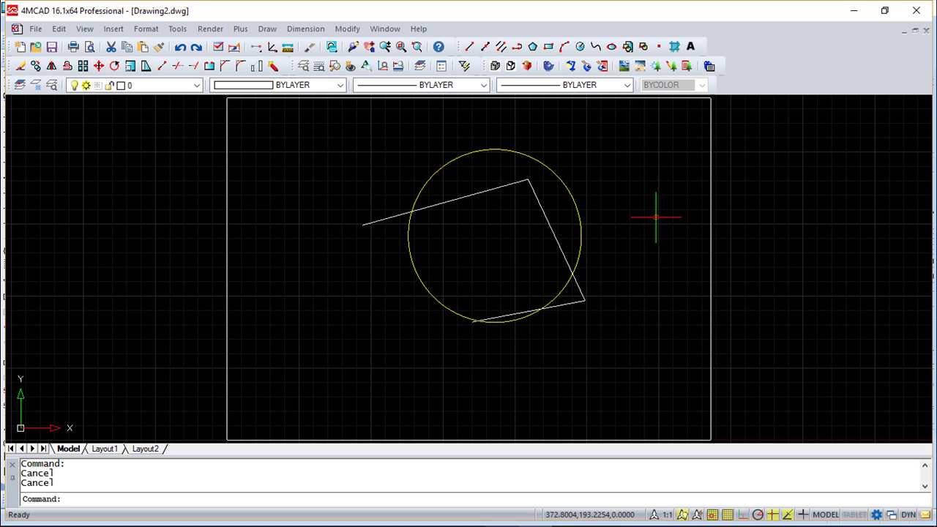
click(146, 28)
click(170, 46)
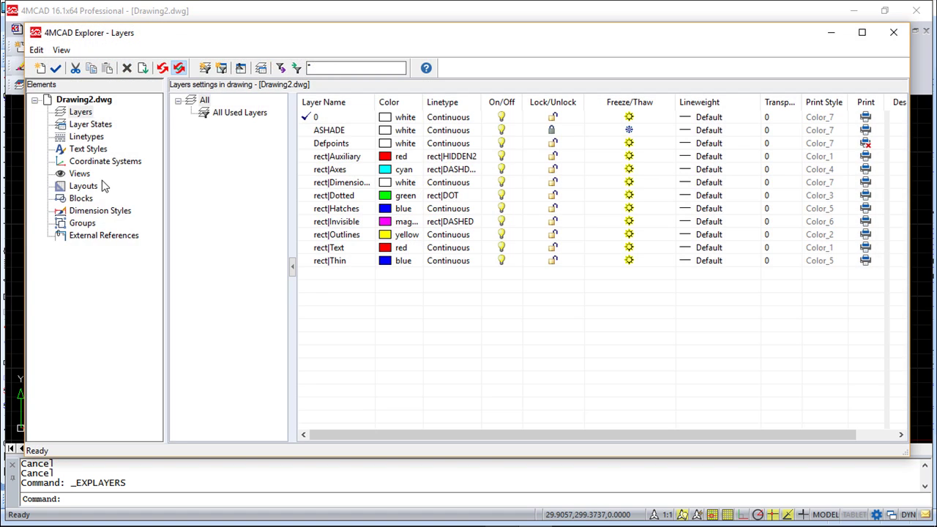
click(104, 241)
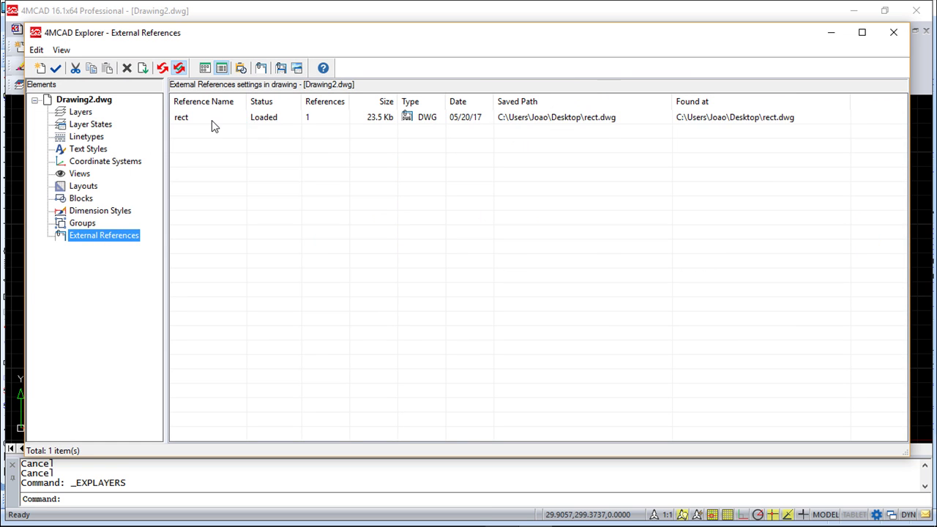
right_click(212, 120)
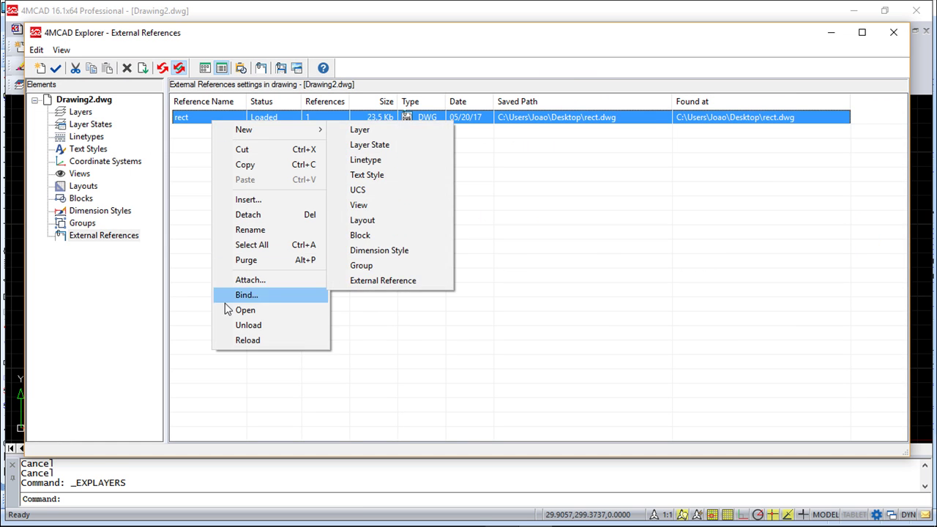
click(244, 341)
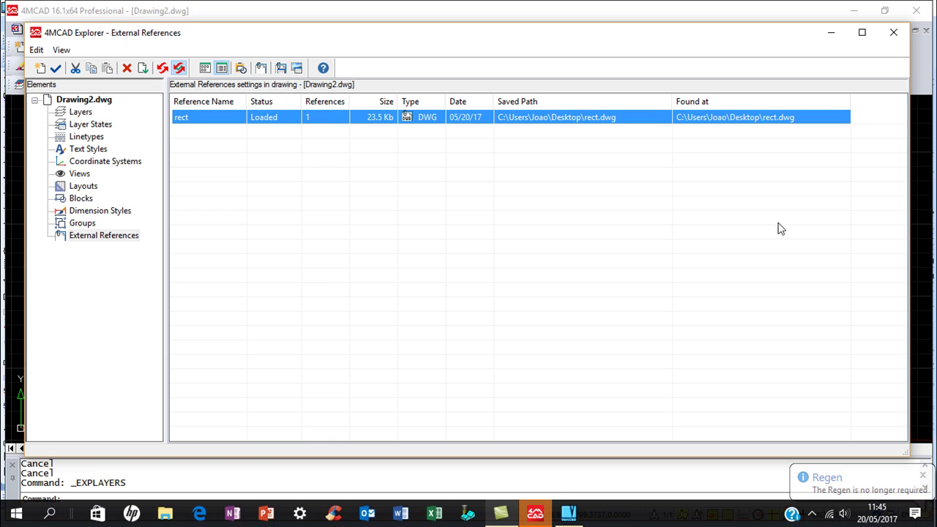
click(839, 37)
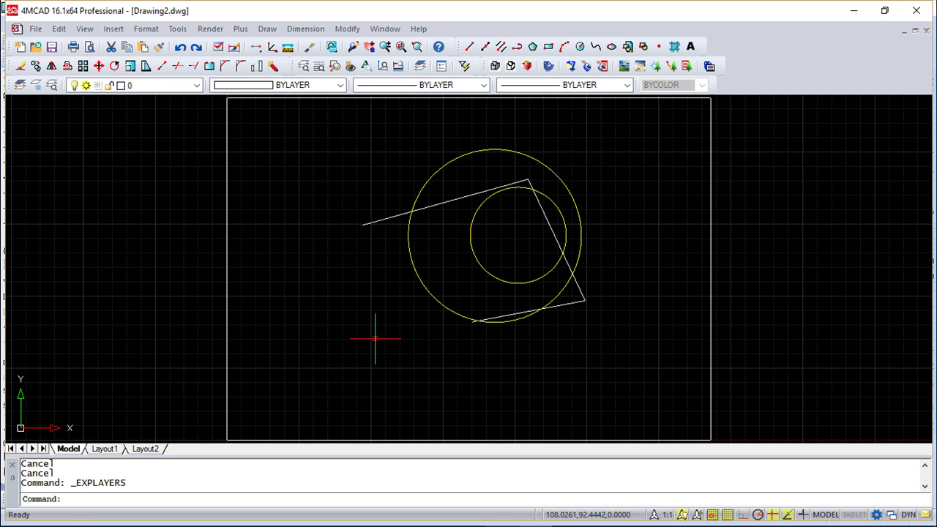
Examine the commands available for the rect external reference and the dialog for attaching another drawing, and leave the explorer without attaching anything.
click(147, 29)
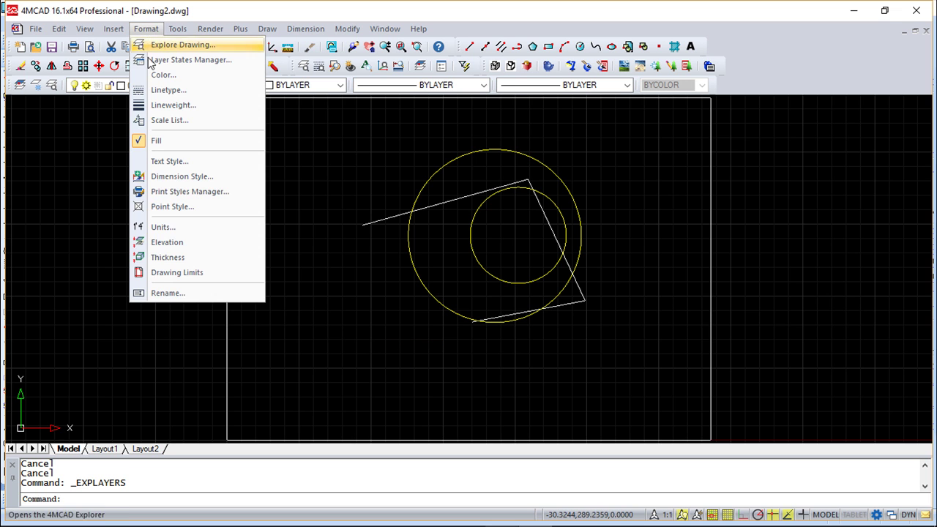
click(170, 45)
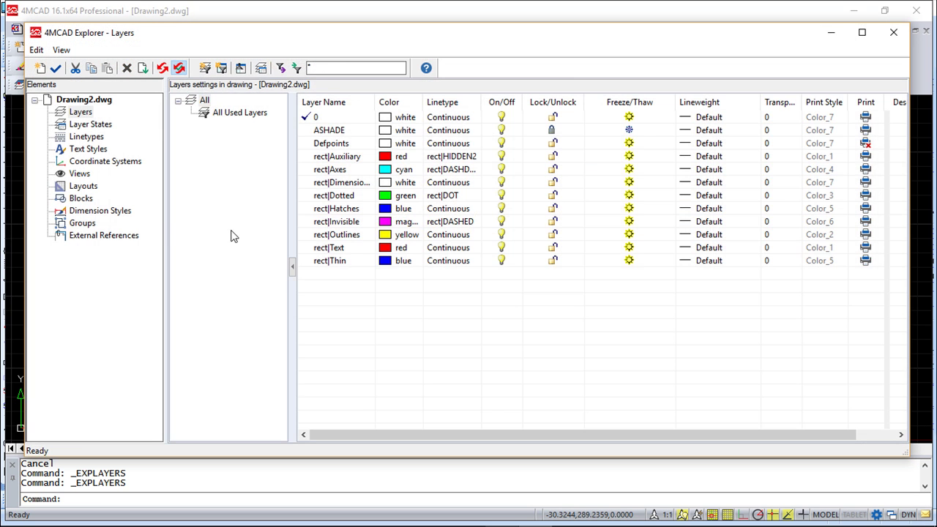
click(79, 235)
right_click(258, 124)
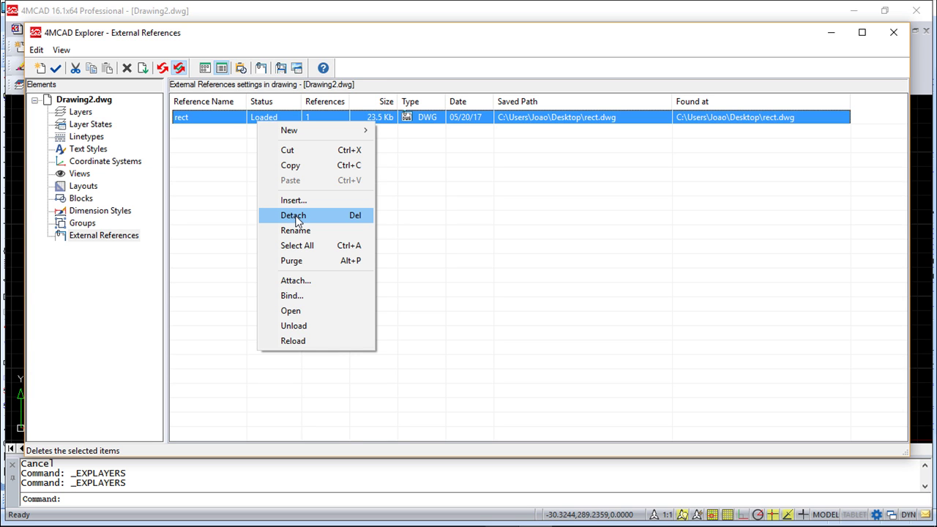
click(299, 283)
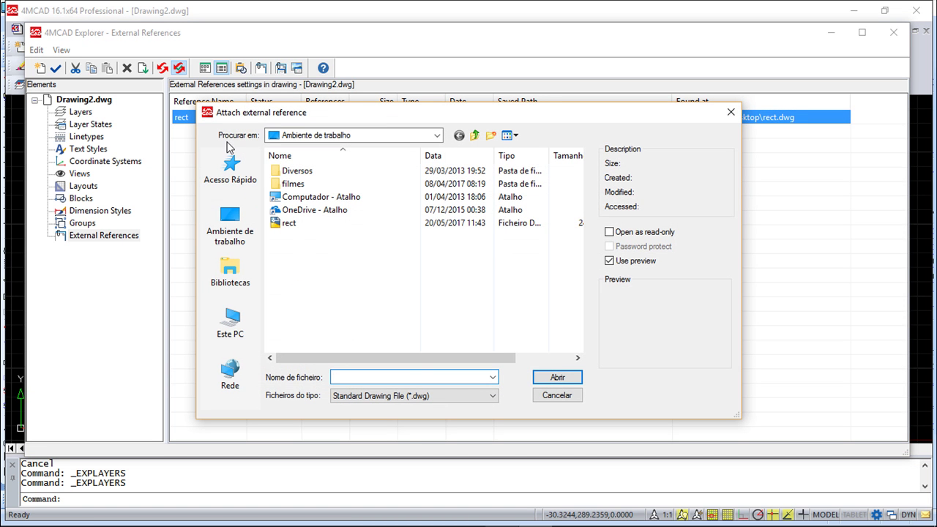
click(558, 396)
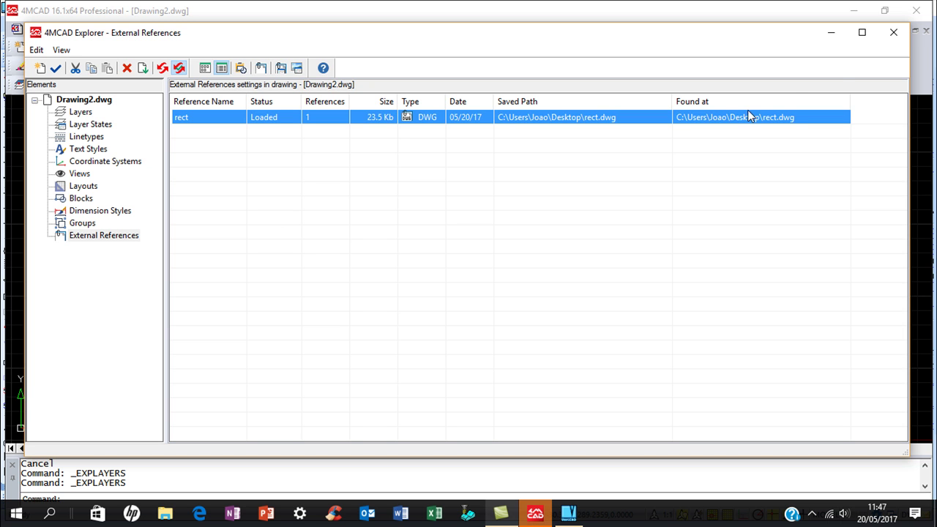
click(894, 32)
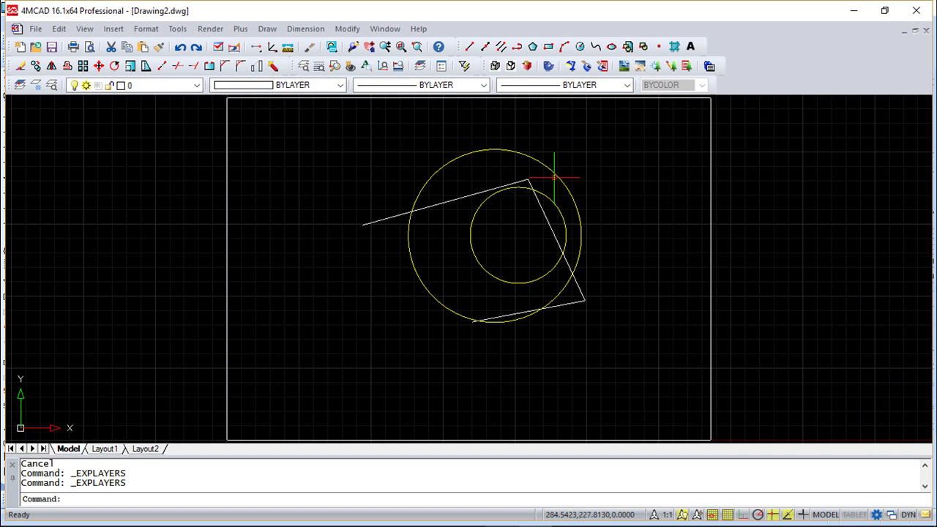